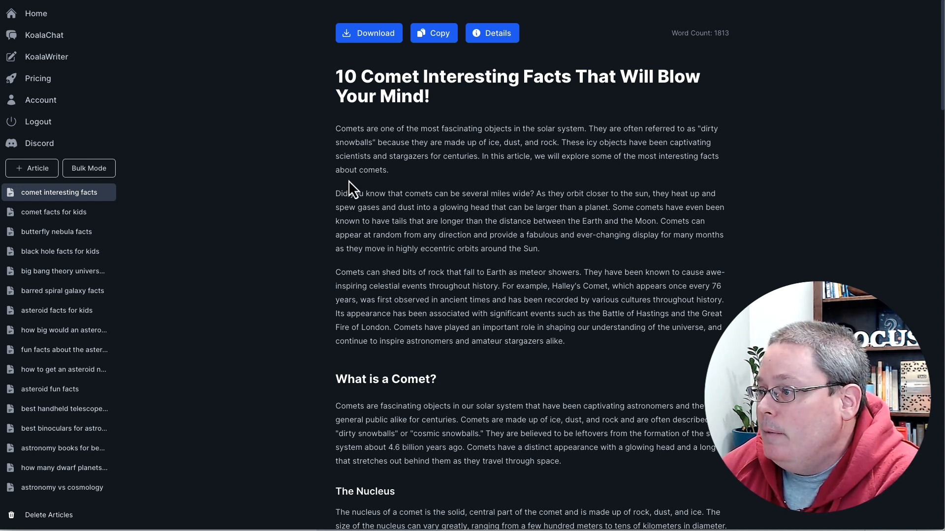
- Copy the full comet article from KoalaWriter and paste it into the body of a new blog post
left_click(440, 36)
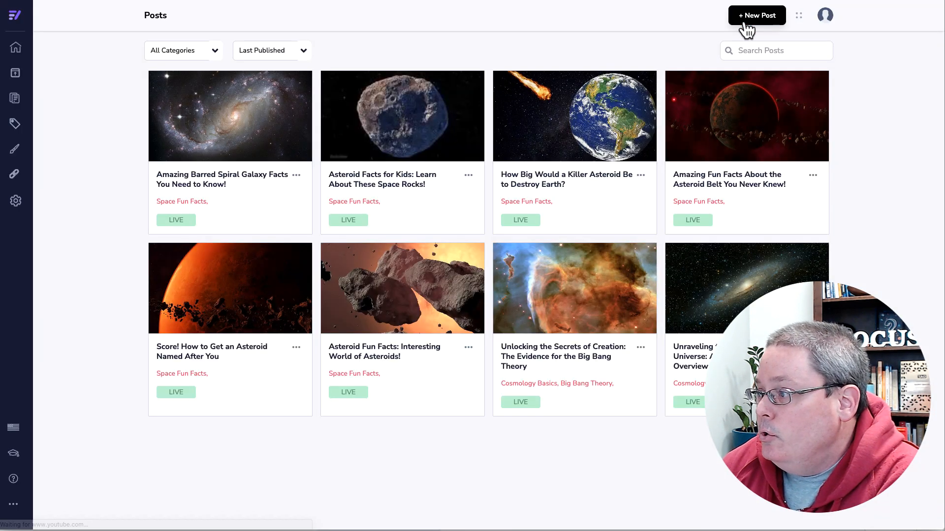
left_click(746, 20)
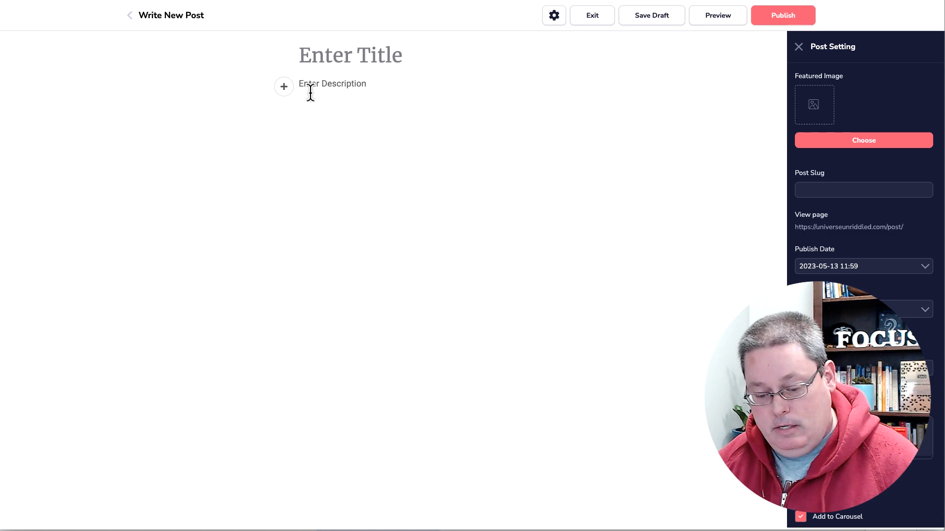
key("ctrl+v")
scroll(375, 253, "up", 20)
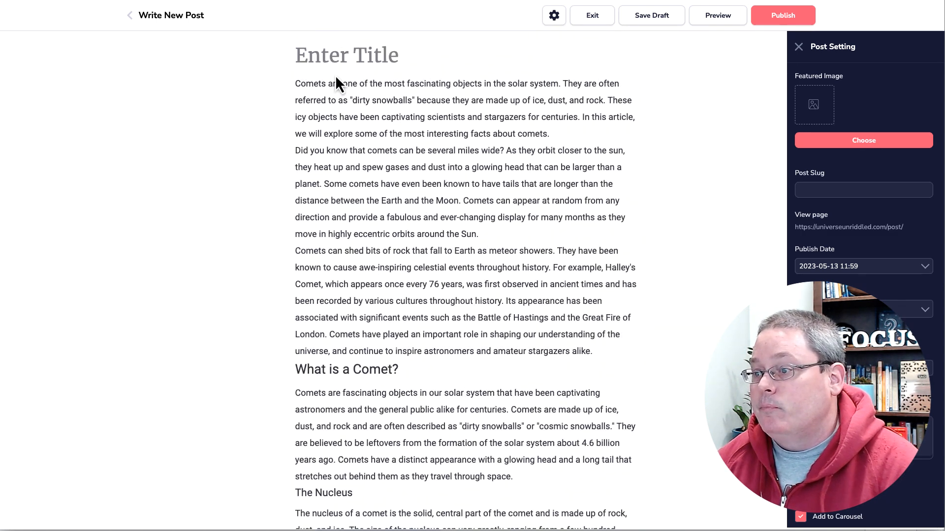
- Return to KoalaWriter and copy the article's title "10 Comet Interesting Facts That Will Blow Your Mind!"
left_click(369, 1)
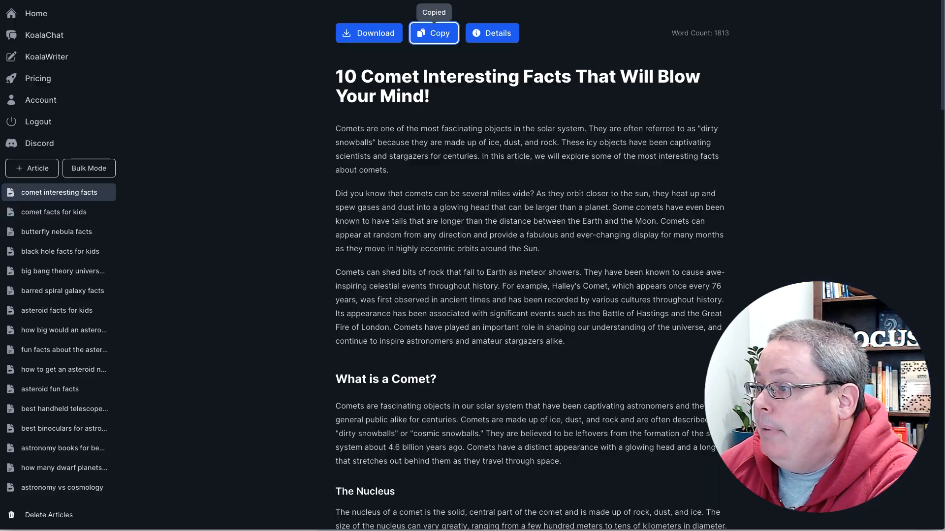
triple_click(377, 77)
right_click(377, 77)
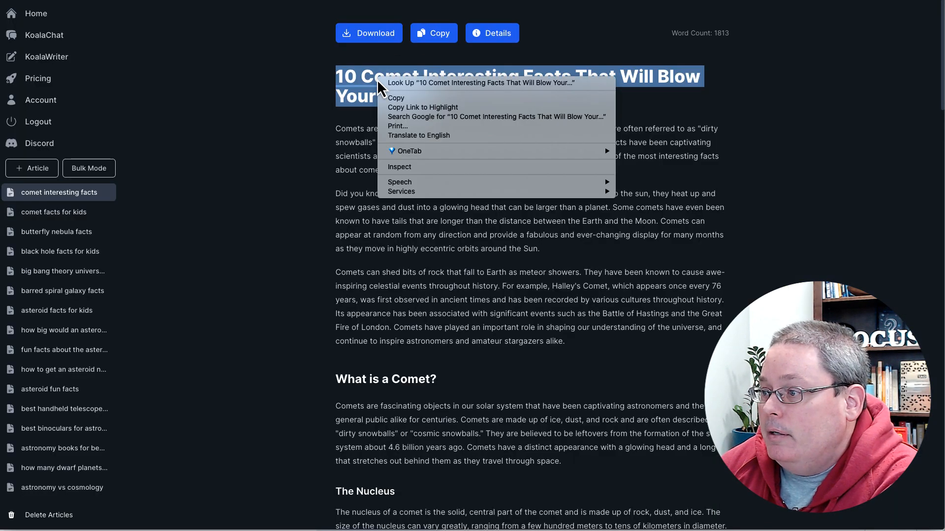
left_click(396, 99)
- Try pasting the copied title with its formatting as the post title, and delete its last characters
left_click(748, 1)
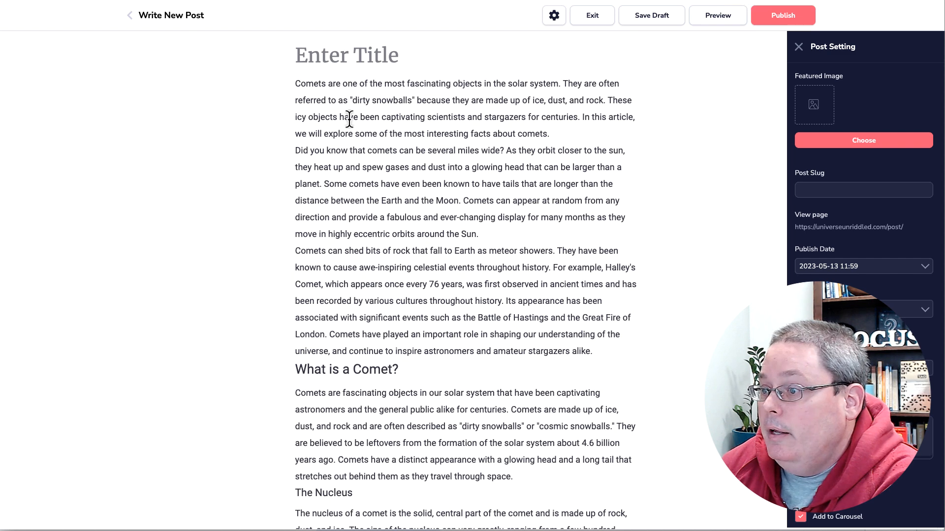
left_click(314, 56)
key("ctrl+v")
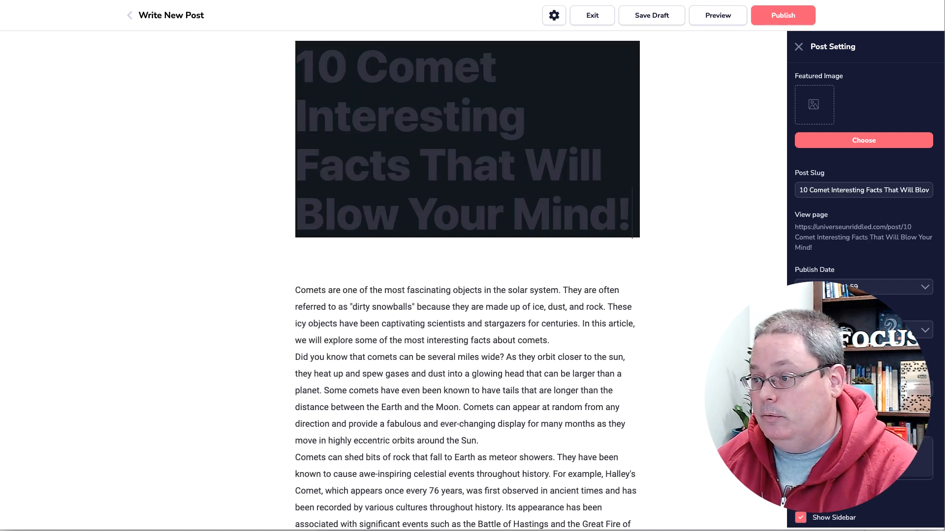
key("BackSpace")
key("BackSpace")
key("BackSpace")
key("BackSpace")
key("BackSpace")
key("BackSpace")
key("BackSpace")
key("BackSpace")
key("BackSpace")
key("BackSpace")
key("BackSpace")
key("BackSpace")
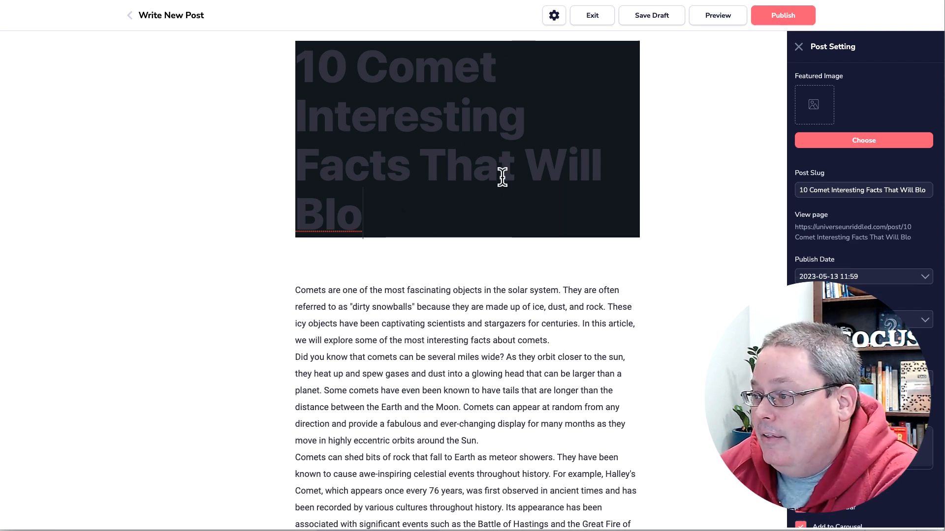
- Exit the badly formatted draft without keeping it and start a new blank post
left_click(593, 21)
left_click(449, 296)
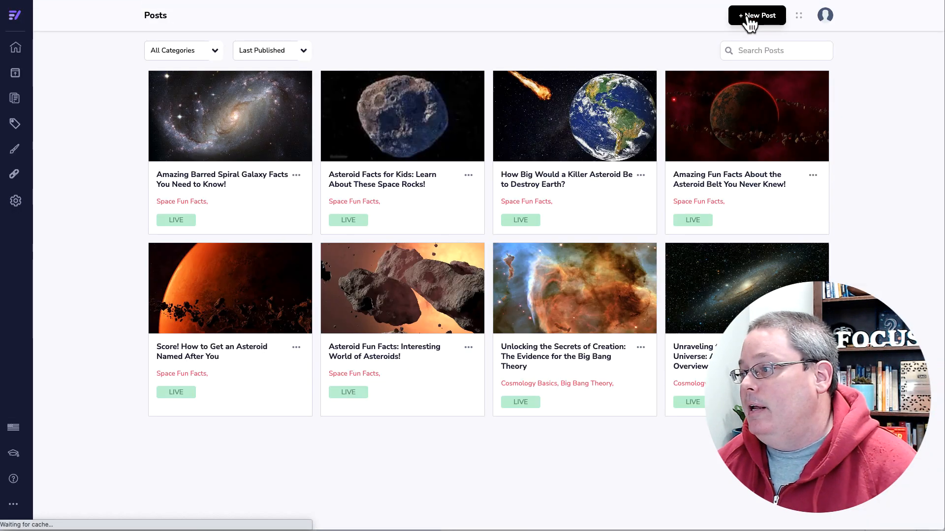
left_click(748, 18)
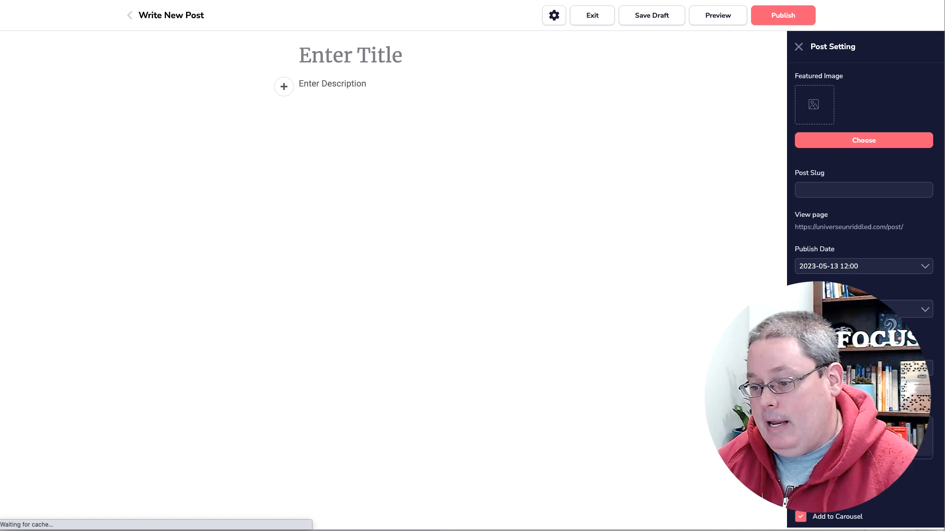
- Switch to the blank Google Docs document, paste the article title without formatting, and copy the plain title
key("ctrl+Tab")
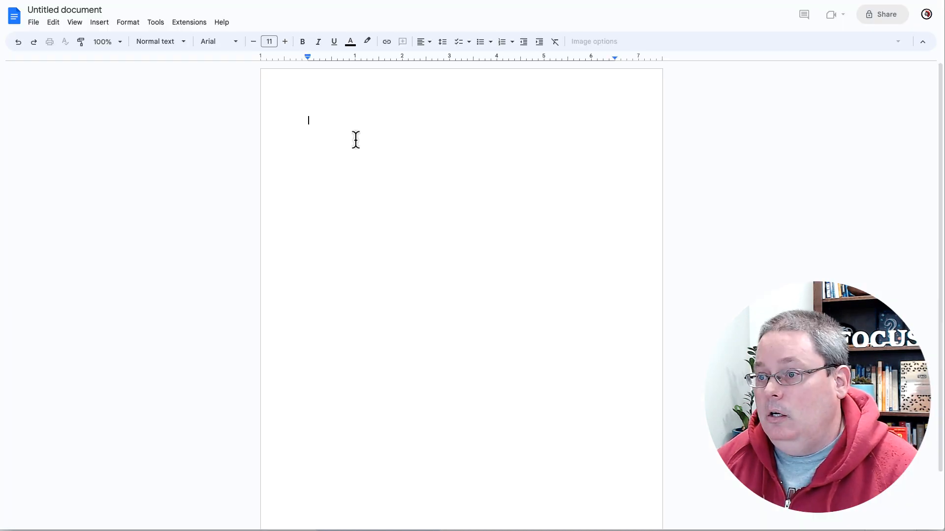
left_click(53, 23)
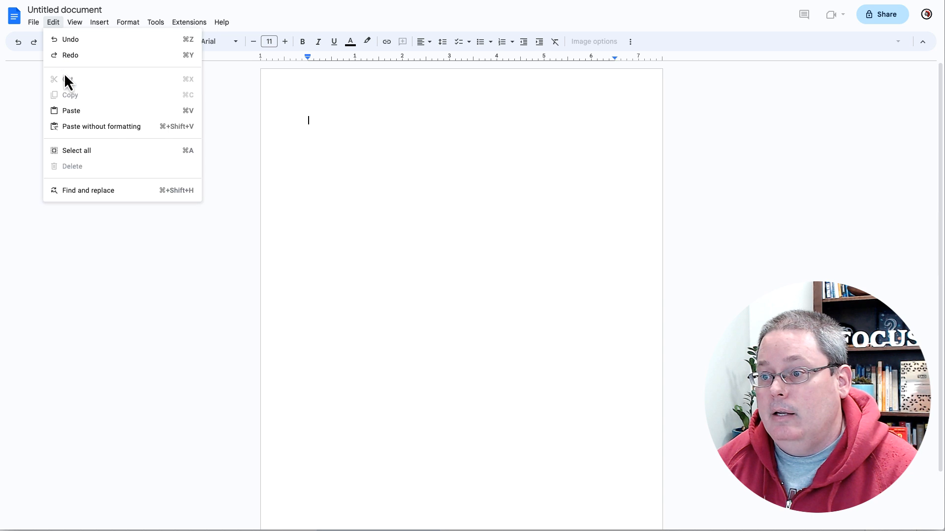
left_click(91, 130)
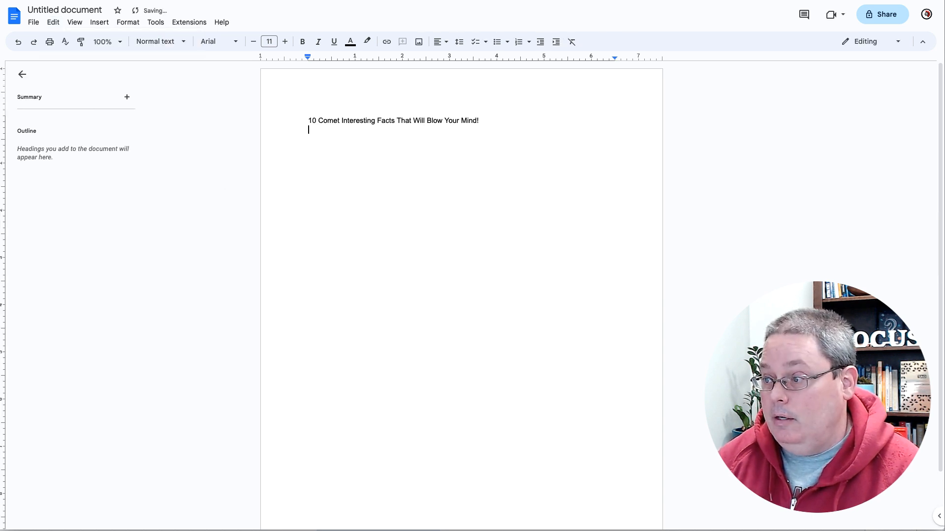
triple_click(336, 124)
right_click(336, 125)
left_click(354, 155)
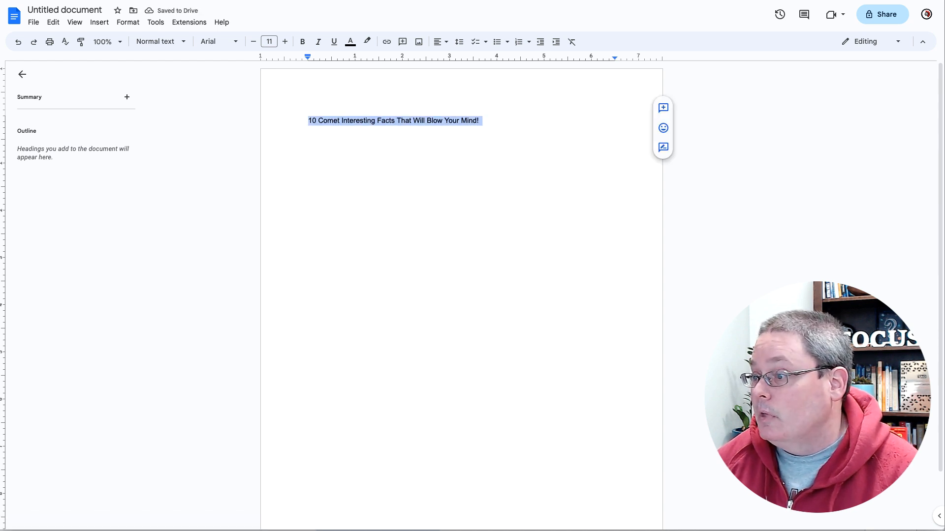
- Paste the plain title as the new post's title and remove the empty line after it
key("super+Tab")
left_click(326, 60)
right_click(326, 60)
left_click(342, 121)
right_click(315, 60)
left_click(335, 121)
right_click(317, 55)
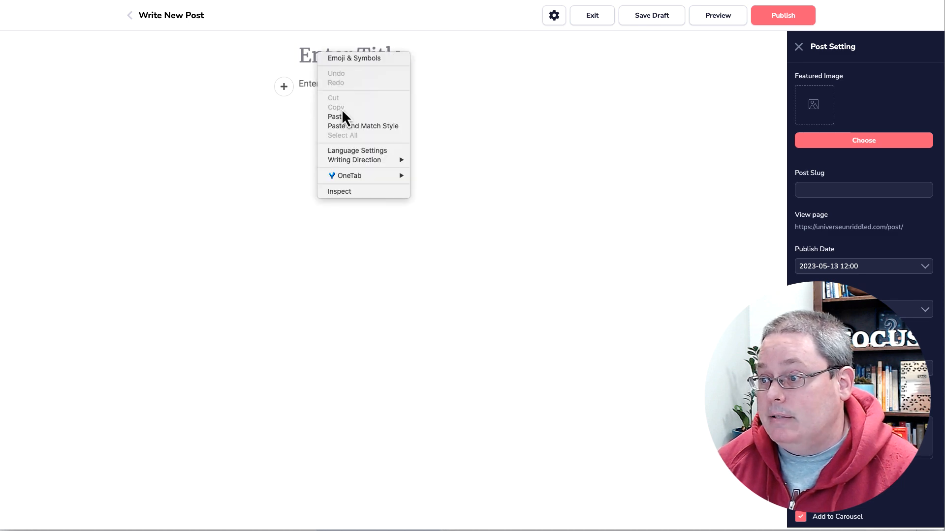
left_click(344, 117)
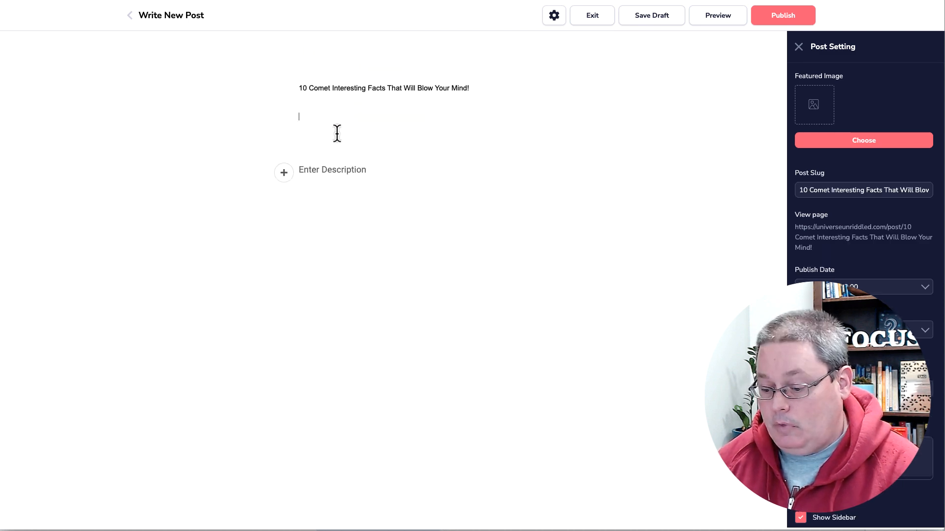
key("BackSpace")
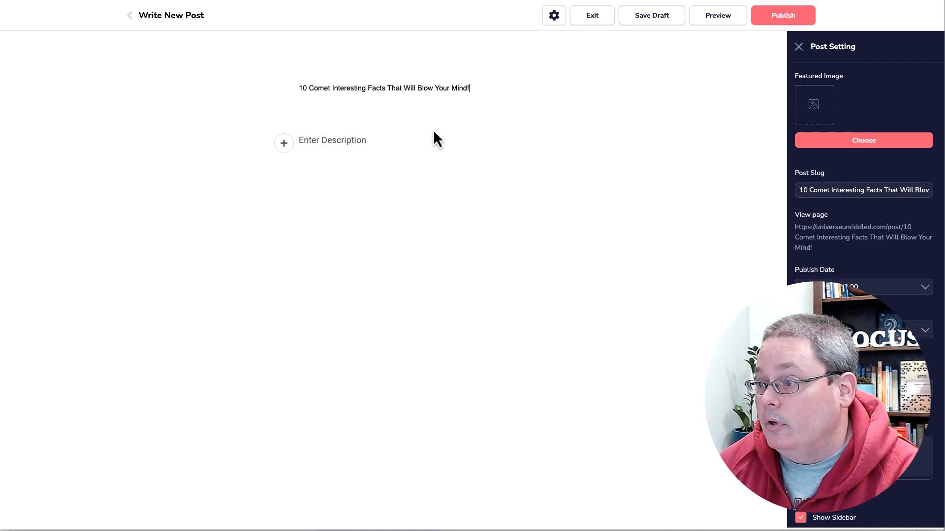
- Copy the complete article from KoalaWriter again and paste it into the post description below the plain title
left_click(638, 1)
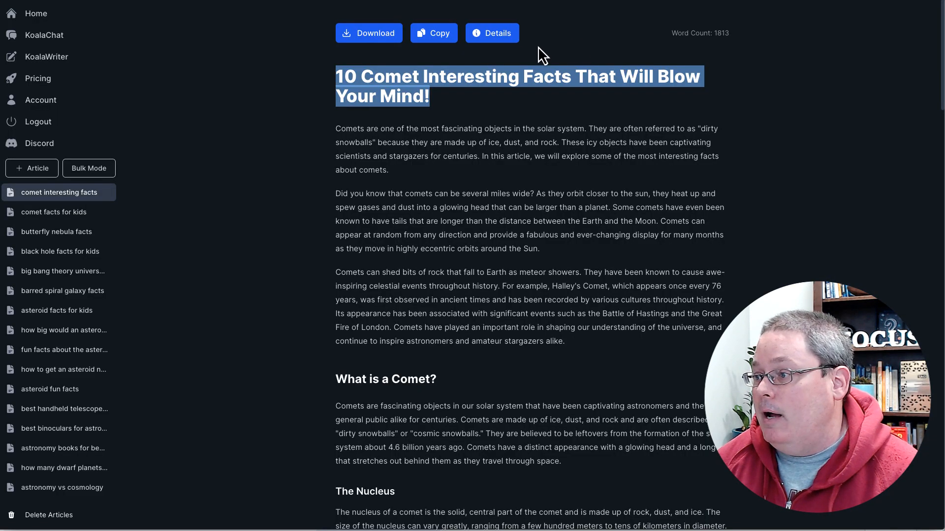
left_click(433, 45)
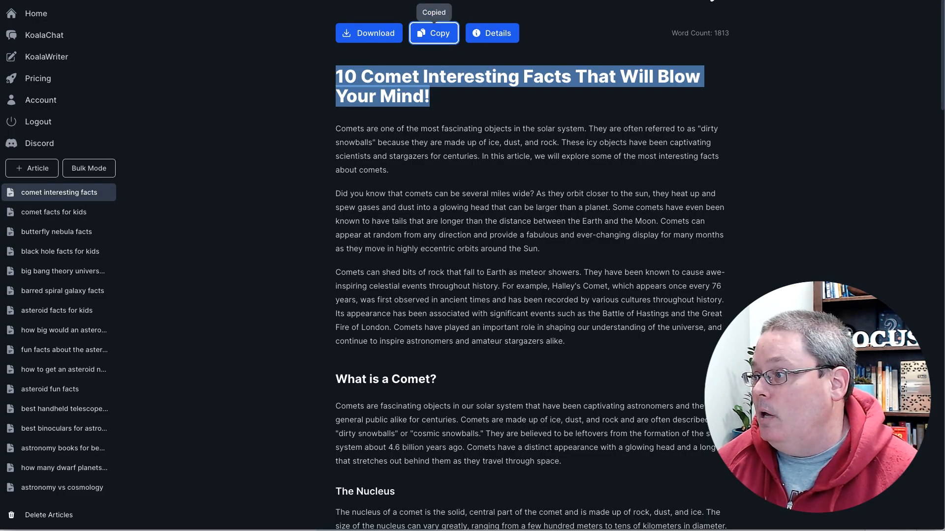
left_click(531, 1)
left_click(315, 143)
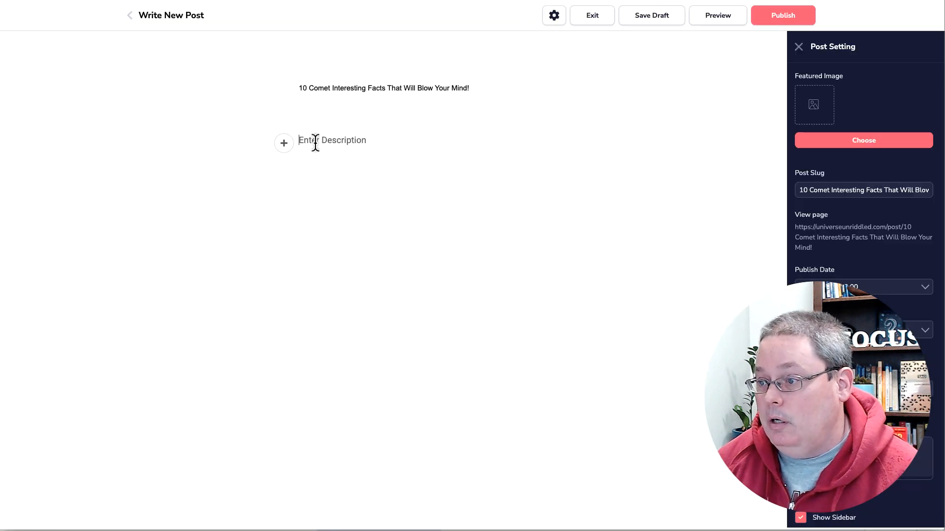
key("ctrl+v")
scroll(422, 252, "up", 15)
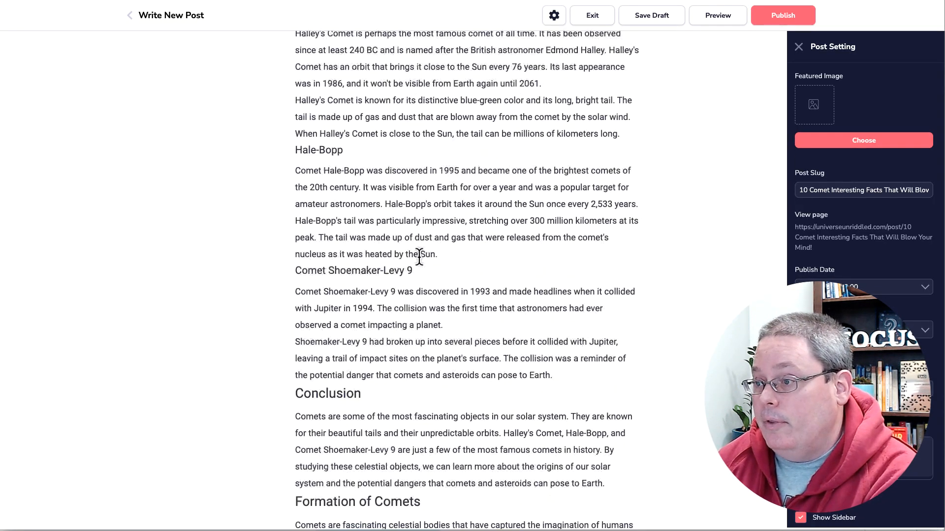
scroll(418, 256, "up", 4)
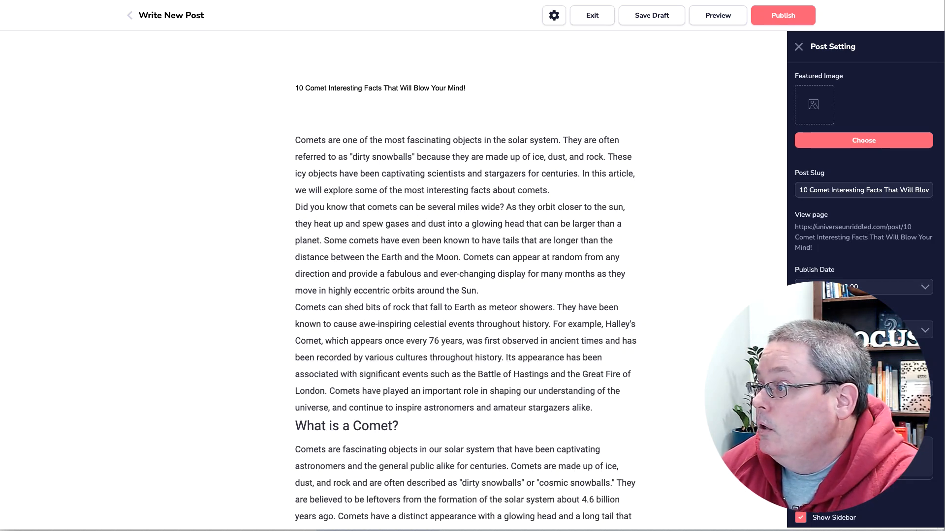
- Check the article's keyword in KoalaWriter and add "Comets Interesting Facts" as a large heading above the post's first paragraph
left_click(575, 1)
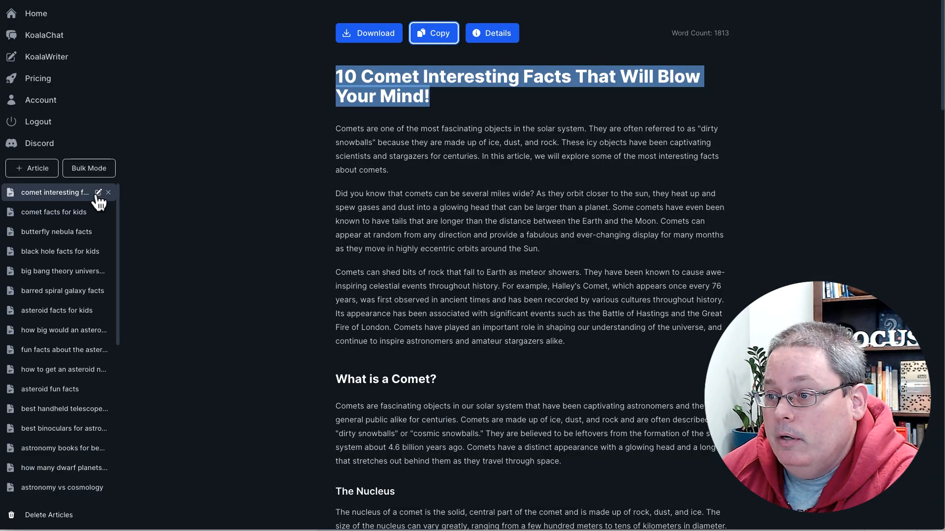
left_click(751, 0)
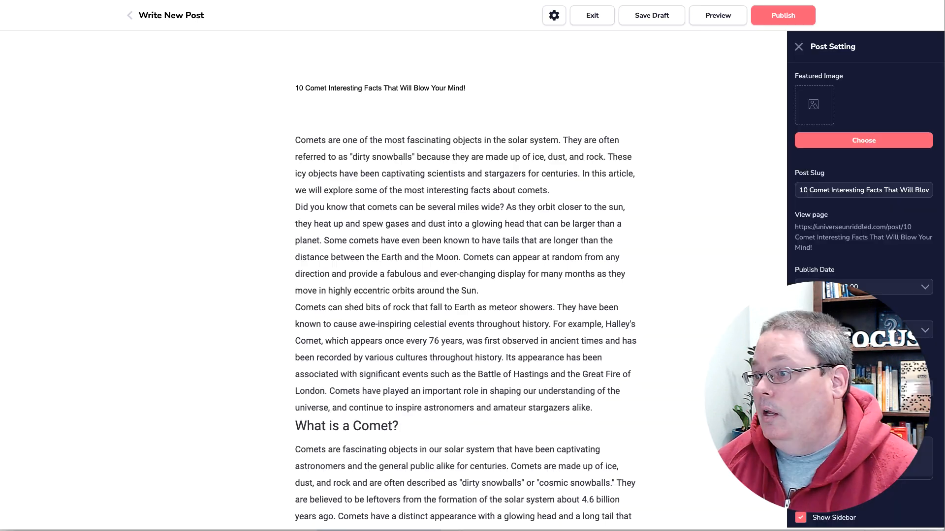
left_click(296, 140)
key("Return")
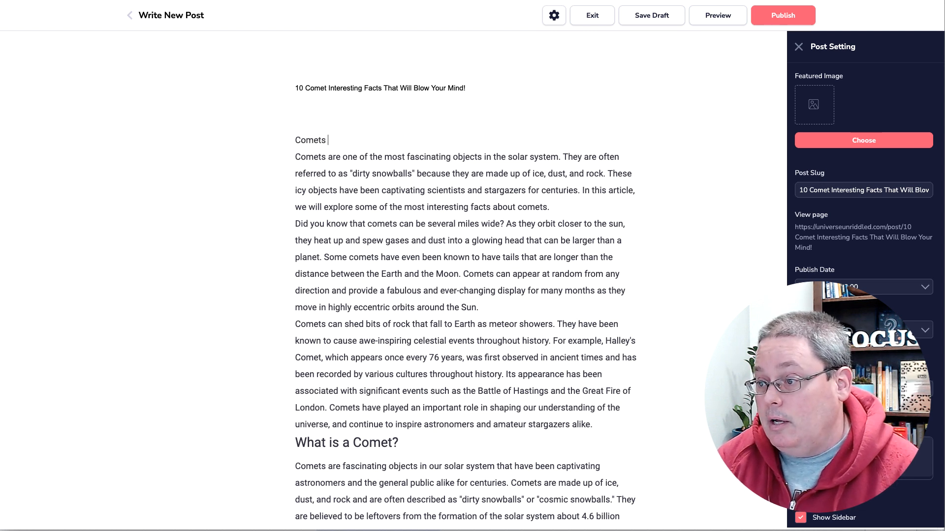
type("Comets Interesting Facts")
triple_click(336, 141)
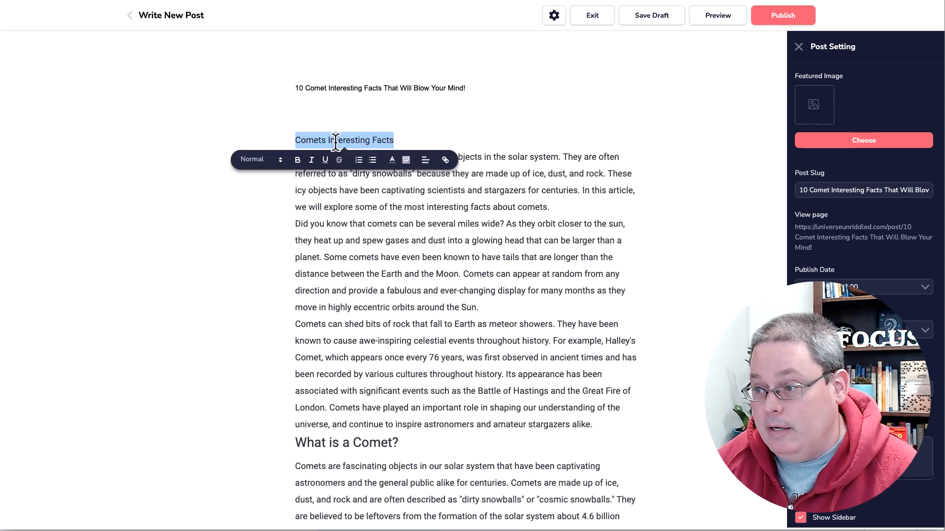
left_click(255, 160)
left_click(292, 176)
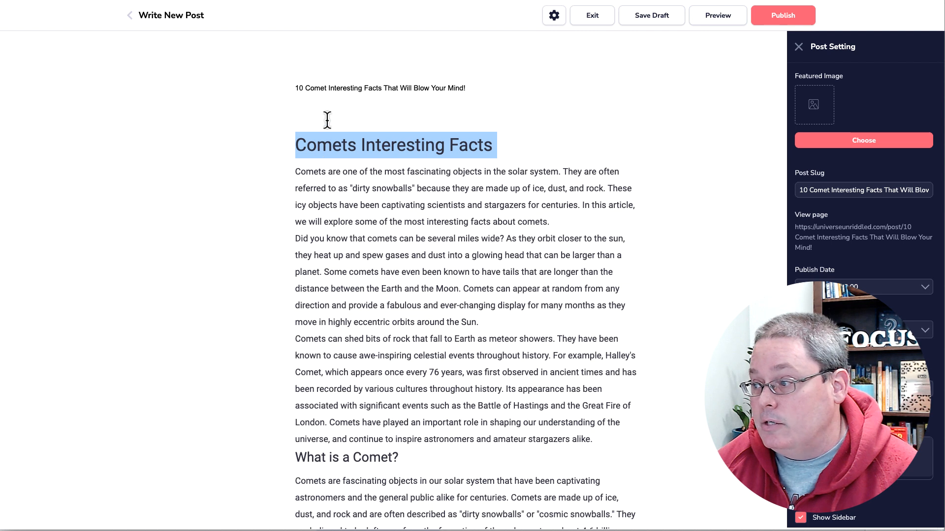
- Replace the post slug with "comets-interesting-facts"
triple_click(821, 190)
key("ctrl+v")
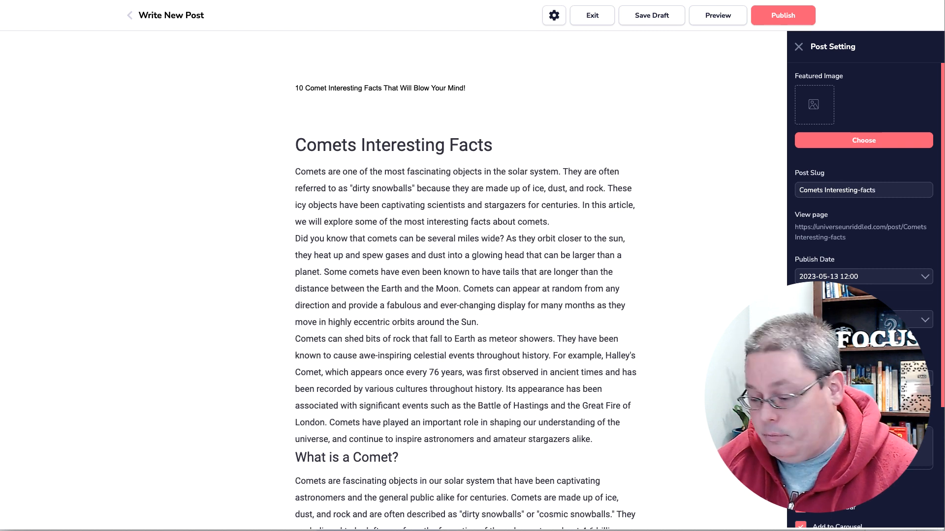
key("BackSpace")
key("BackSpace")
type("-i")
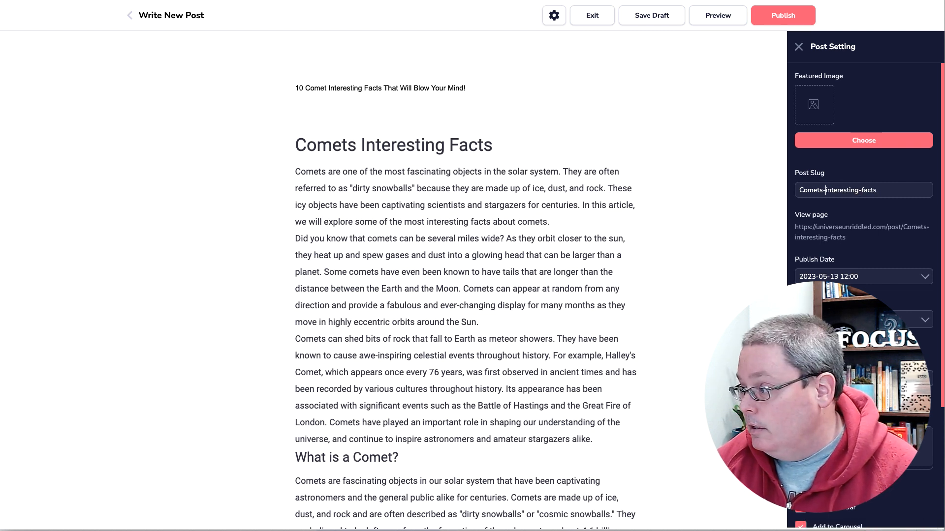
key("Delete")
type("c")
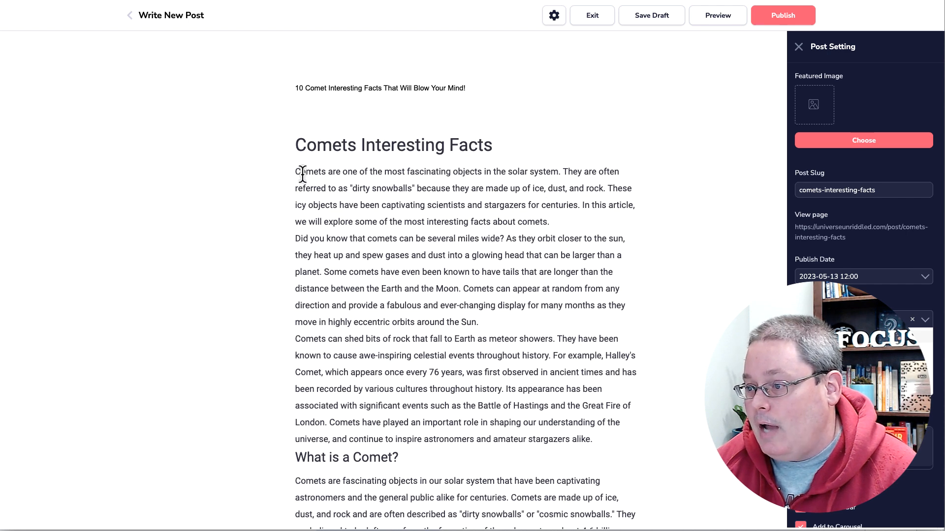
- Split the opening paragraph into three, breaking before "They are often referred" and "These icy objects", with a blank line between each
left_click(564, 172)
key("Return")
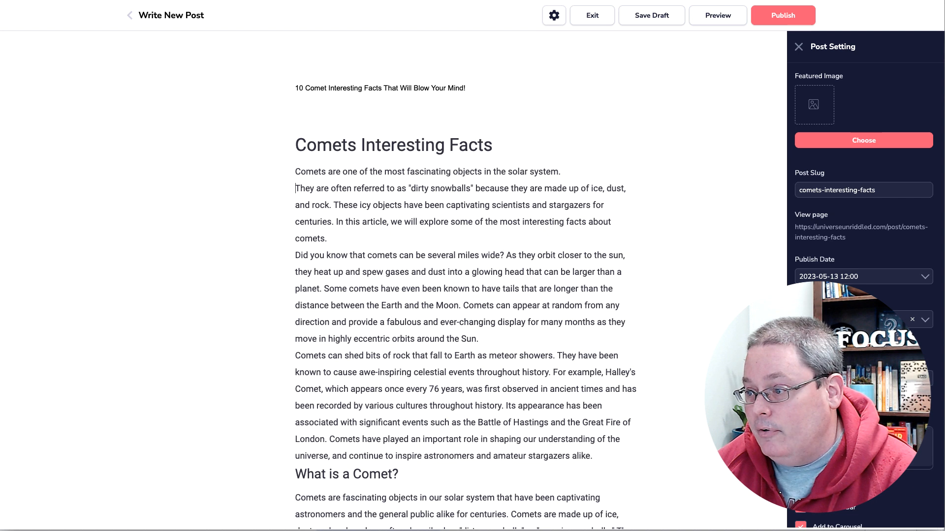
left_click_drag(406, 190, 542, 207)
left_click(337, 206)
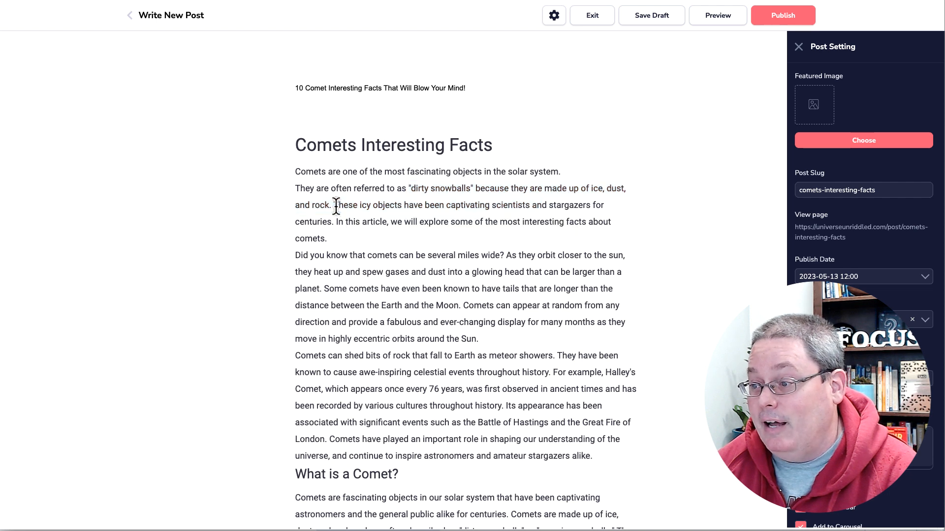
key("Return")
key("Return")
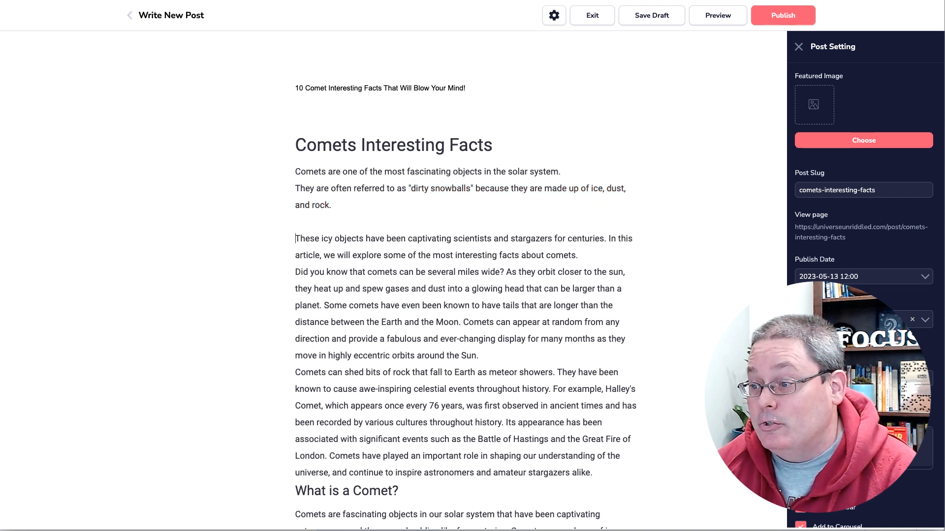
left_click(567, 174)
key("Return")
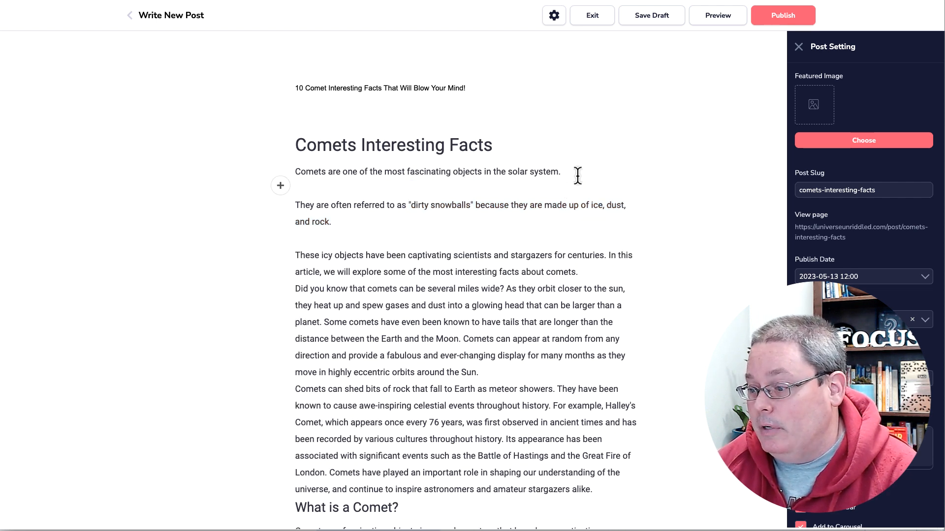
- Search Google for the post's sentence beginning "They are often referred to as" and return to the post editor
left_click_drag(296, 205, 344, 217)
right_click(332, 210)
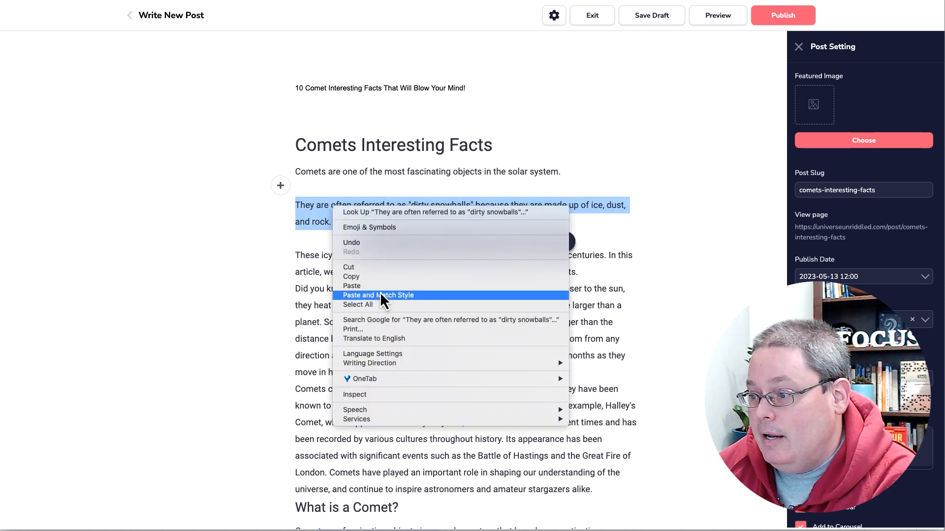
left_click(388, 318)
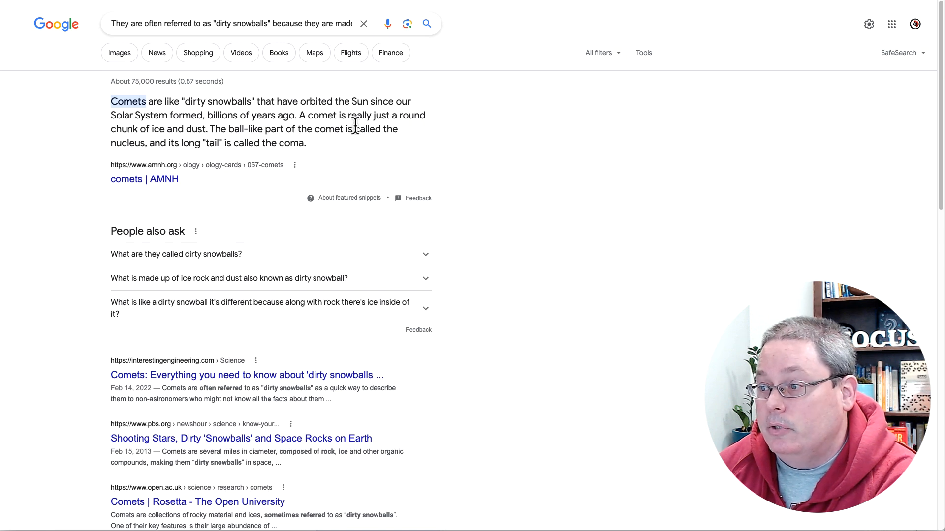
key("super+w")
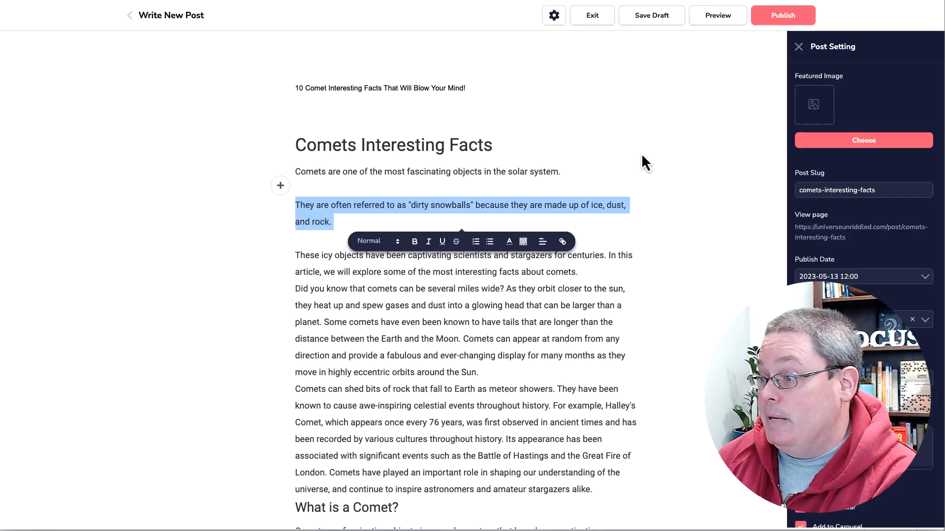
- Save the comet post as a draft and exit the editor with the changes saved
left_click(669, 157)
left_click(655, 18)
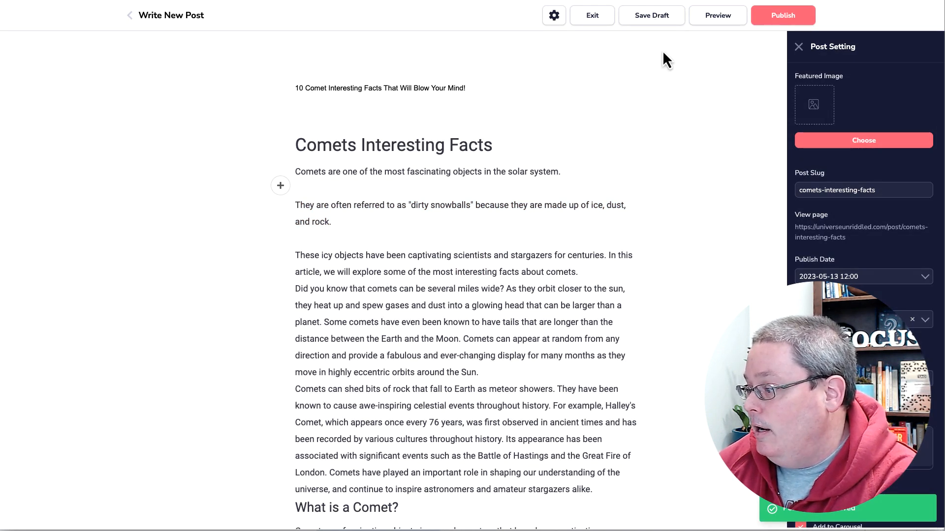
left_click(586, 20)
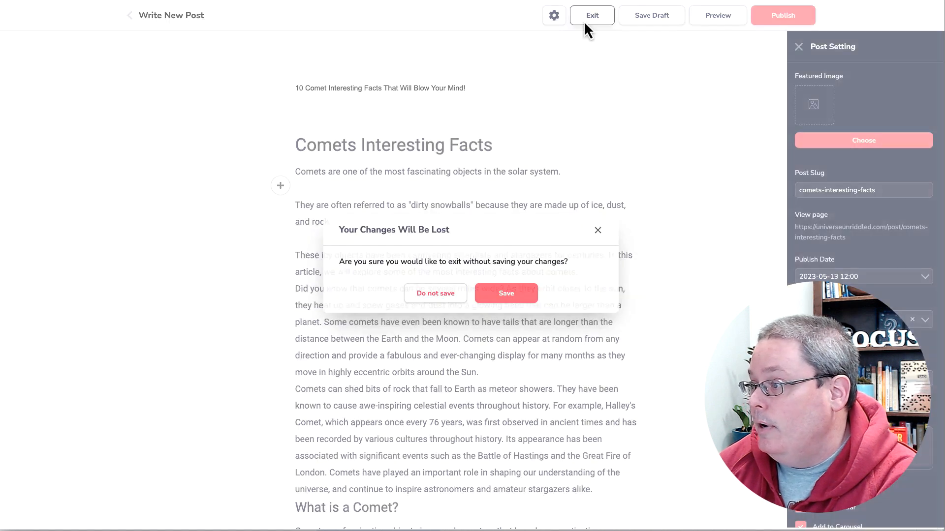
left_click(491, 295)
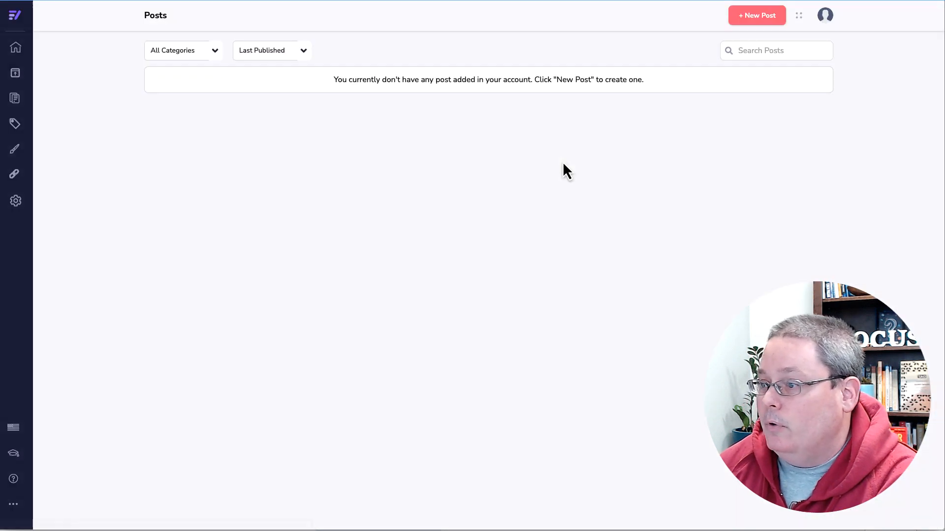
- Reopen the saved comet post for editing and look through its full content
left_click(230, 122)
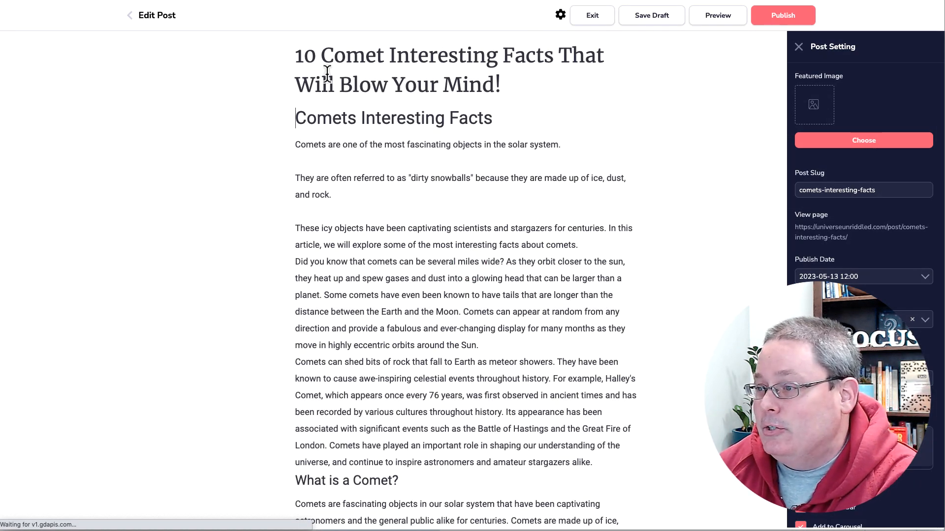
scroll(419, 248, "down", 3)
scroll(419, 249, "down", 20)
scroll(417, 250, "down", 9)
scroll(438, 322, "up", 20)
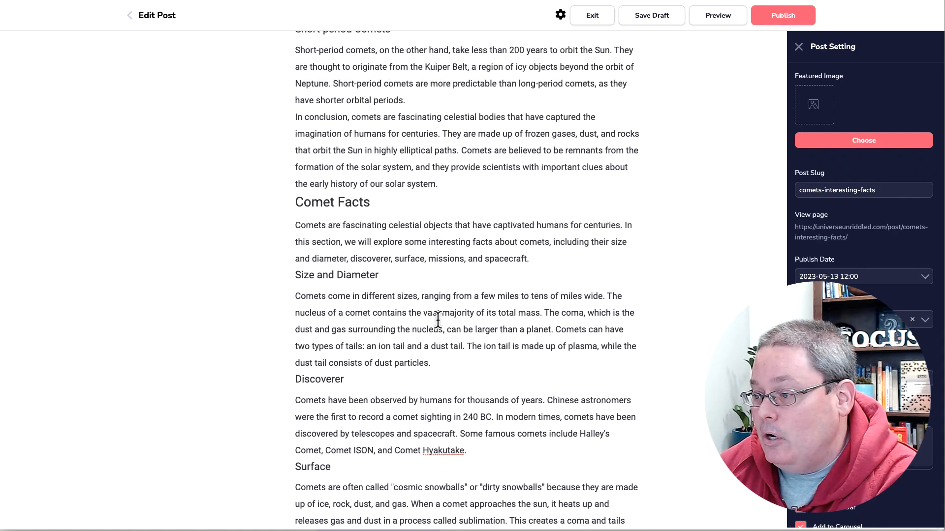
scroll(437, 322, "up", 6)
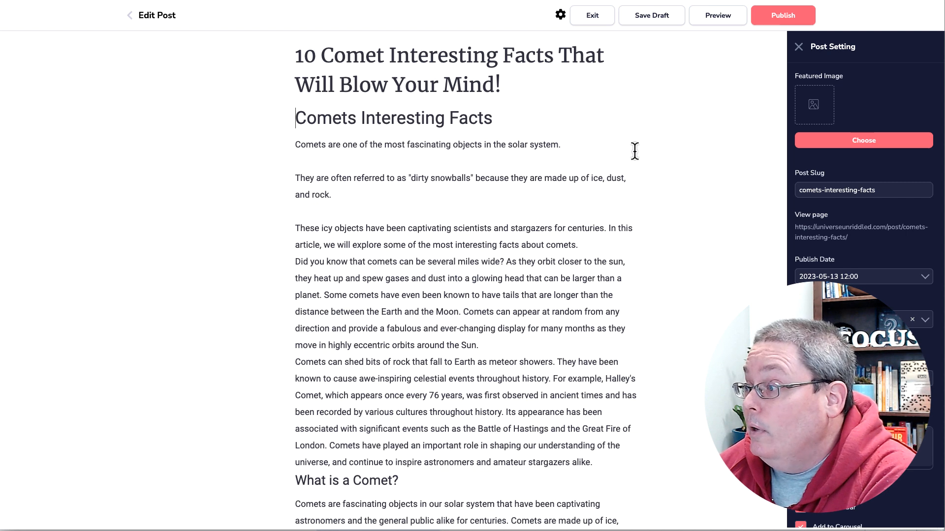
- Copy the KoalaWriter article, switch to ChatGPT and examine the prompt asking for tables or charts along with its reply
key("ctrl+Tab")
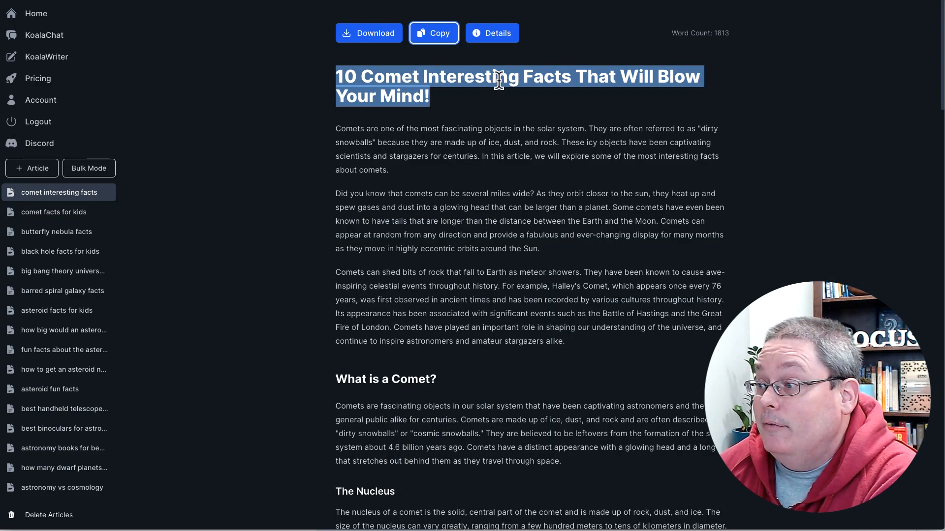
left_click(438, 37)
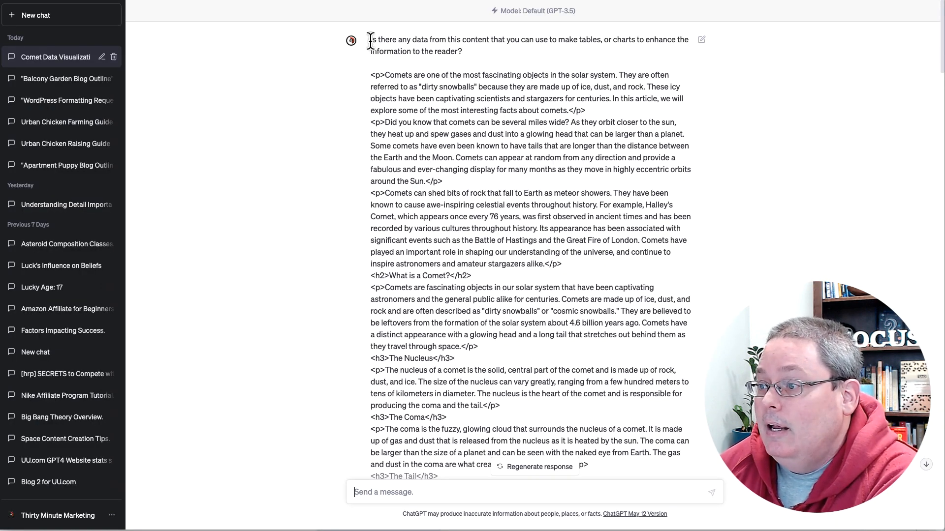
left_click_drag(370, 40, 481, 58)
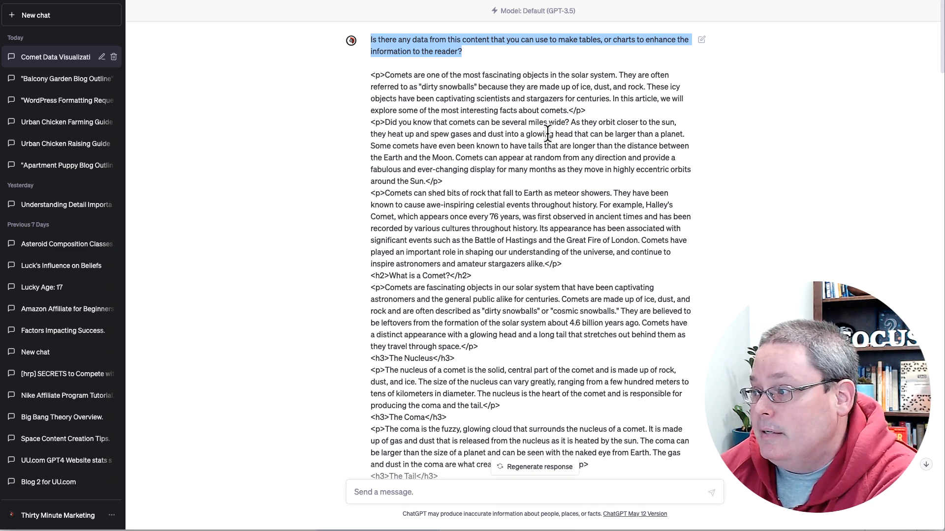
scroll(540, 148, "down", 1)
scroll(531, 148, "down", 10)
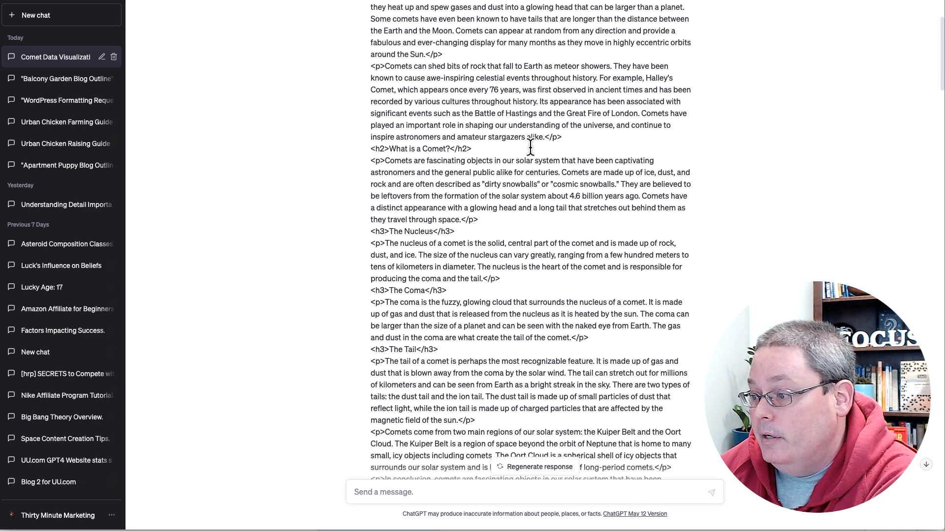
scroll(516, 145, "down", 20)
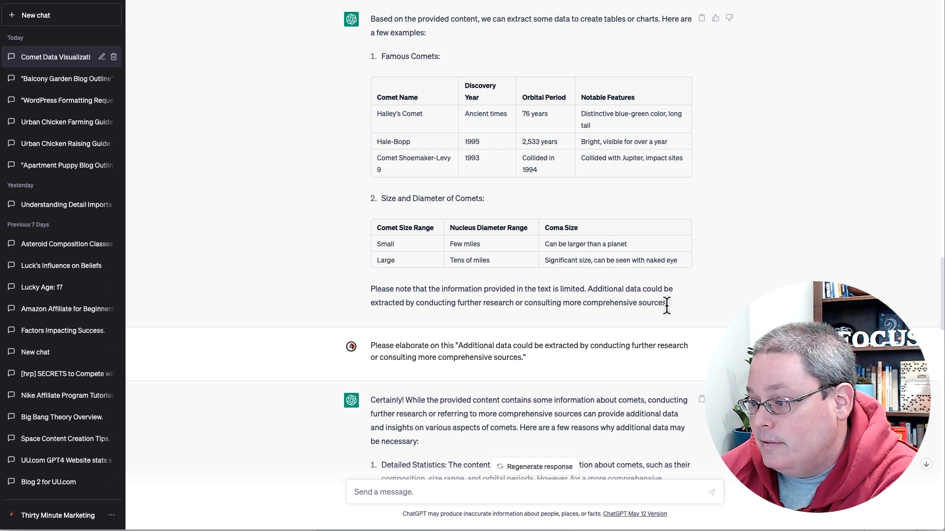
- Examine the follow-up prompt asking ChatGPT to elaborate on additional data, together with the note about limited information that it quotes
scroll(639, 315, "down", 5)
scroll(626, 314, "down", 1)
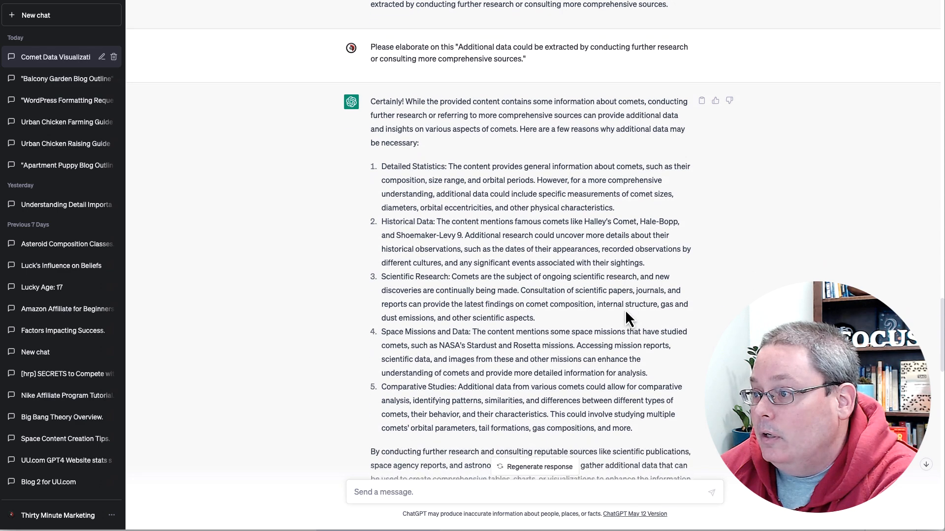
left_click_drag(532, 49, 361, 42)
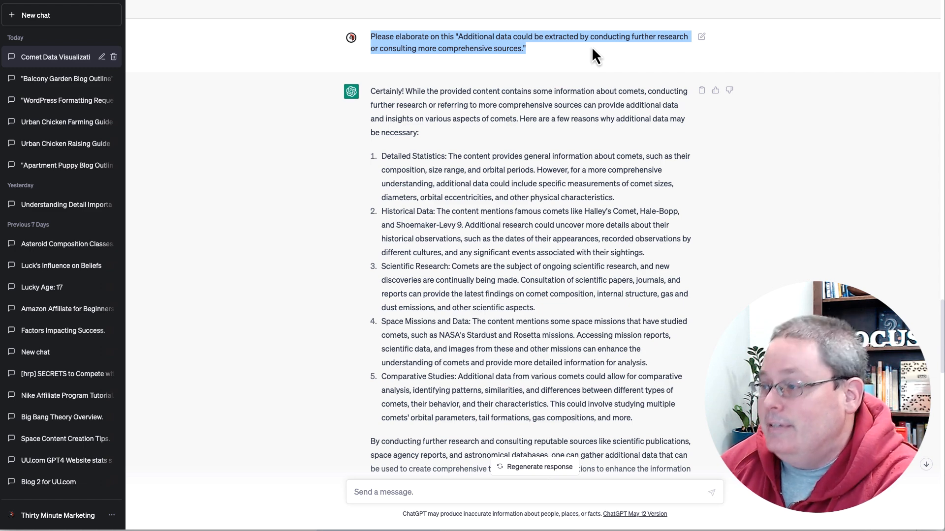
scroll(584, 59, "up", 1)
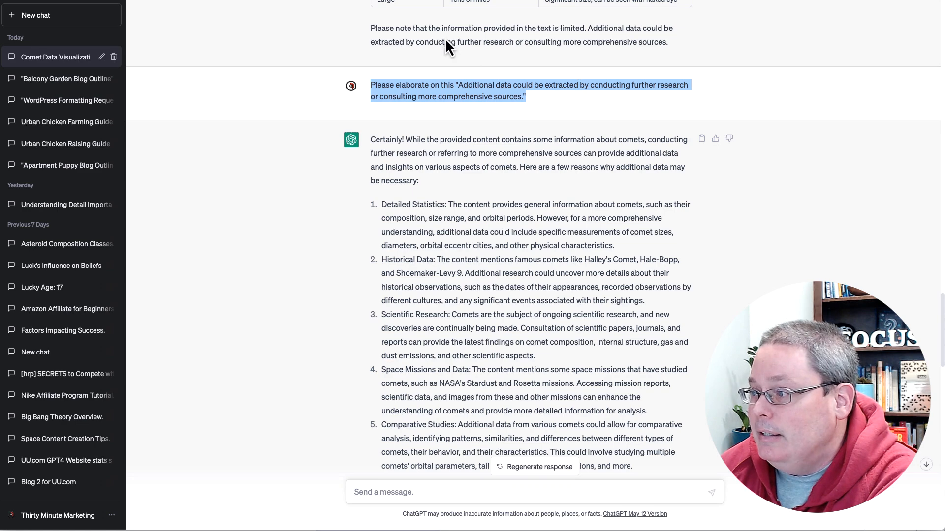
left_click(577, 28)
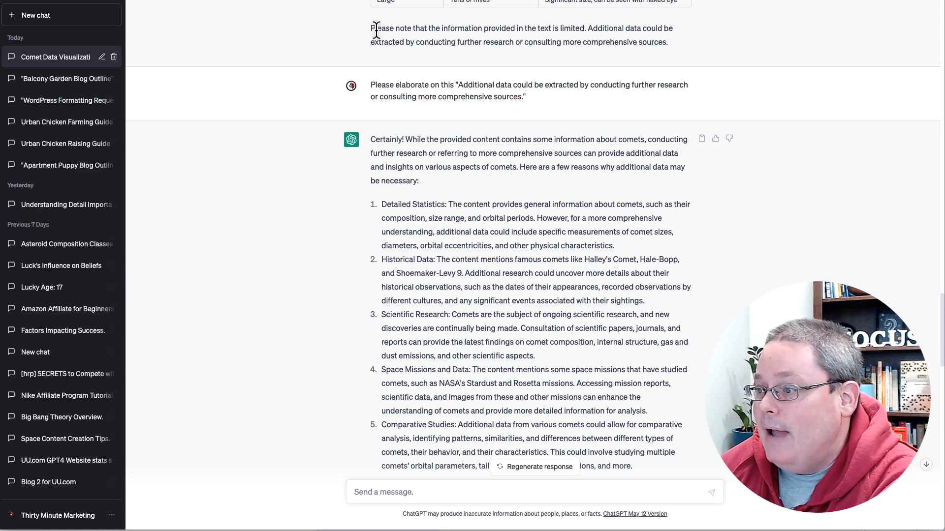
left_click_drag(370, 29, 678, 47)
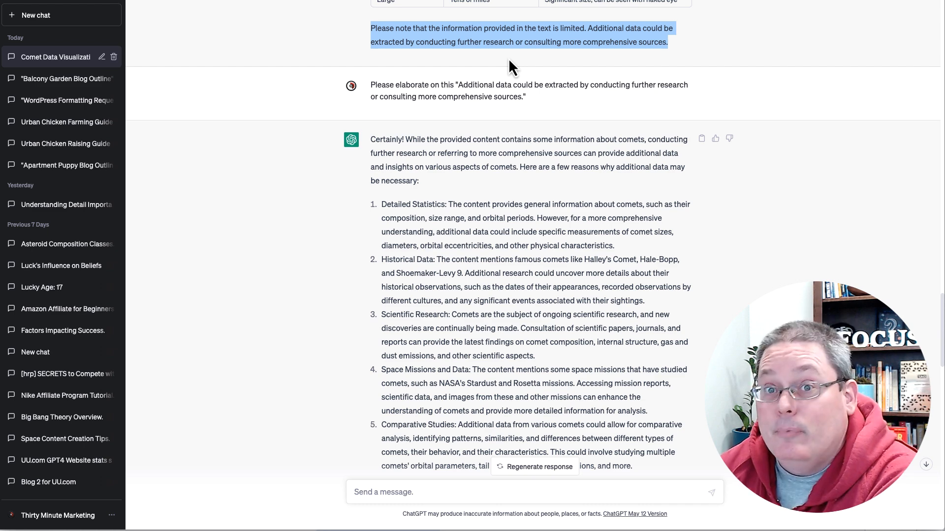
scroll(544, 68, "down", 1)
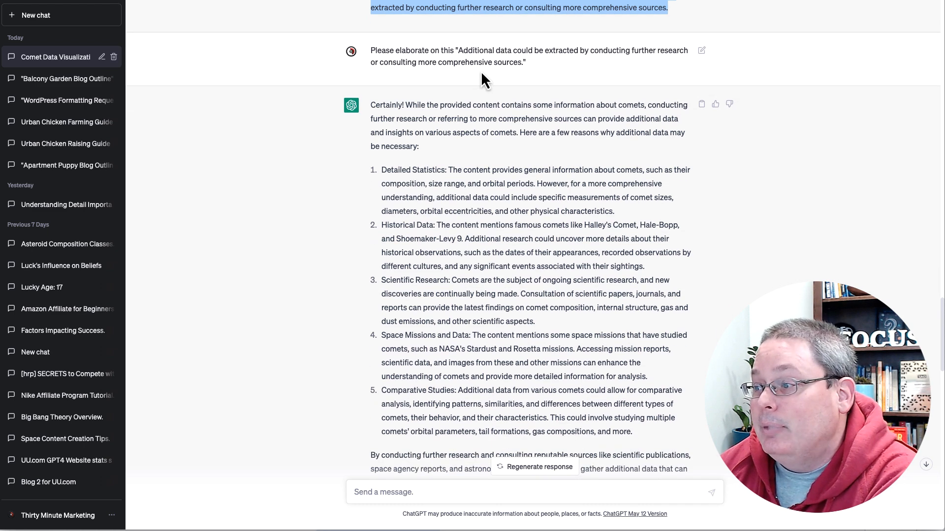
scroll(412, 48, "down", 1)
scroll(374, 21, "up", 1)
left_click_drag(371, 10, 622, 50)
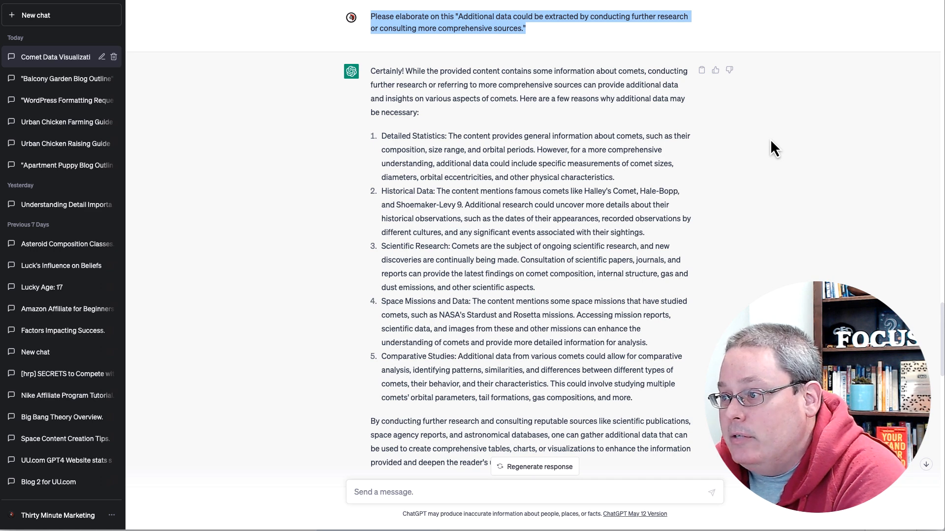
- Read ChatGPT's reasons why additional data may be necessary, from the introductory paragraph to the closing one
left_click_drag(371, 73, 433, 108)
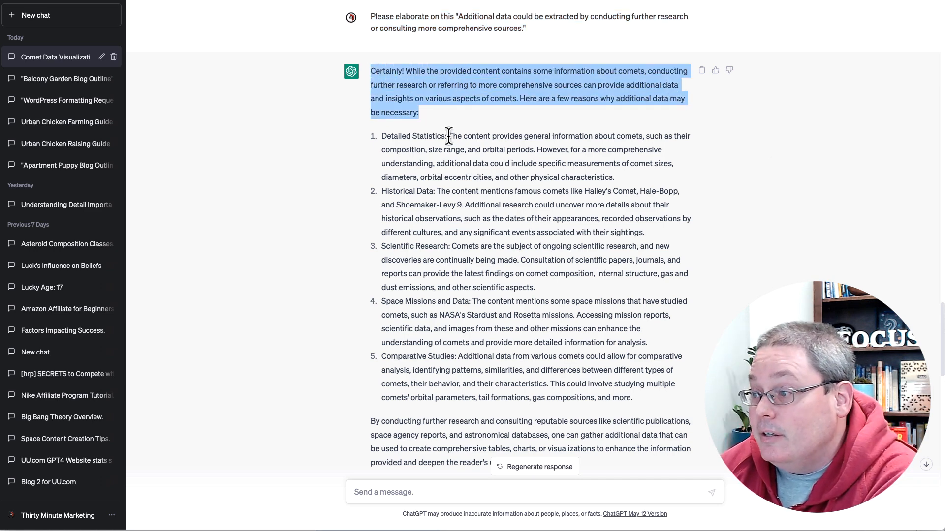
left_click_drag(520, 99, 562, 123)
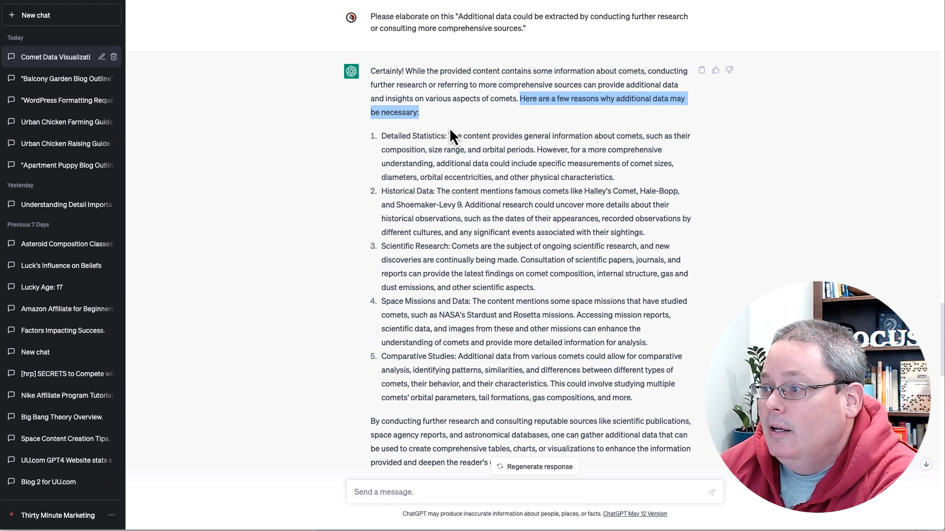
left_click(432, 120)
left_click_drag(400, 111, 369, 72)
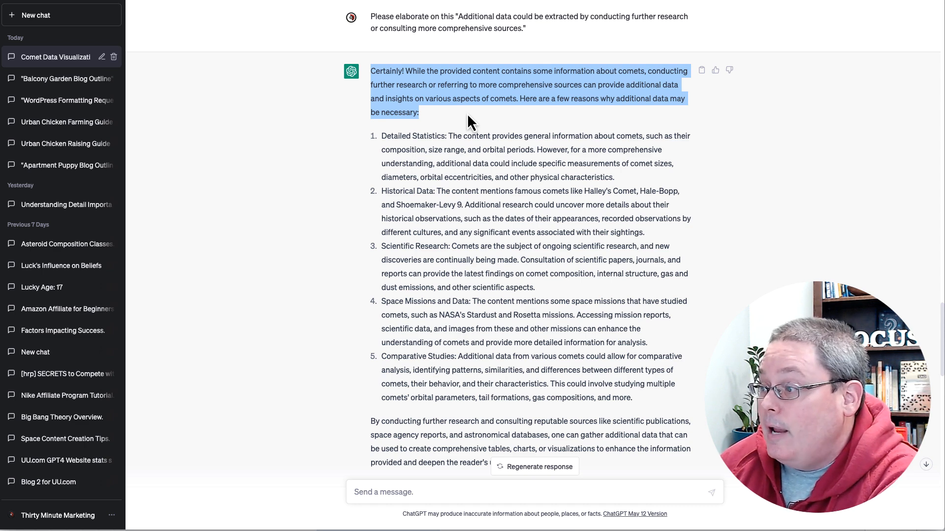
scroll(473, 244, "down", 3)
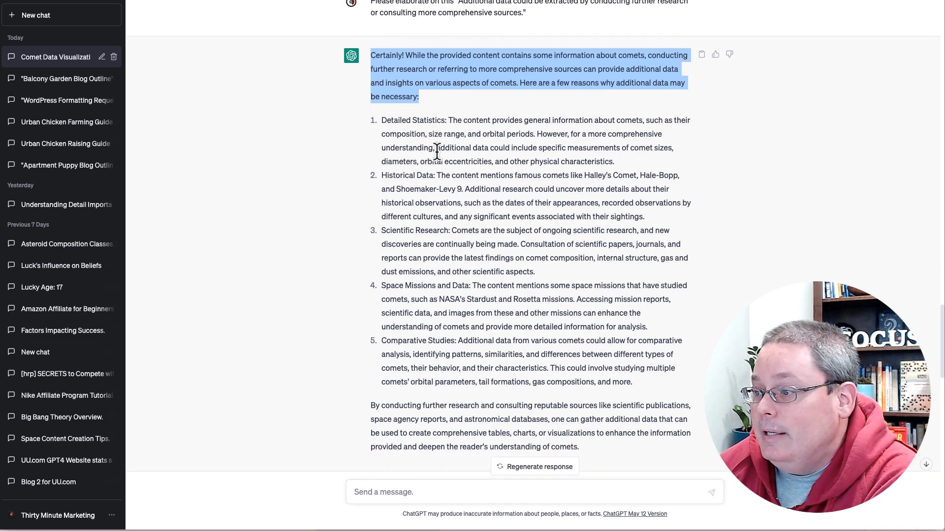
left_click_drag(371, 302, 592, 349)
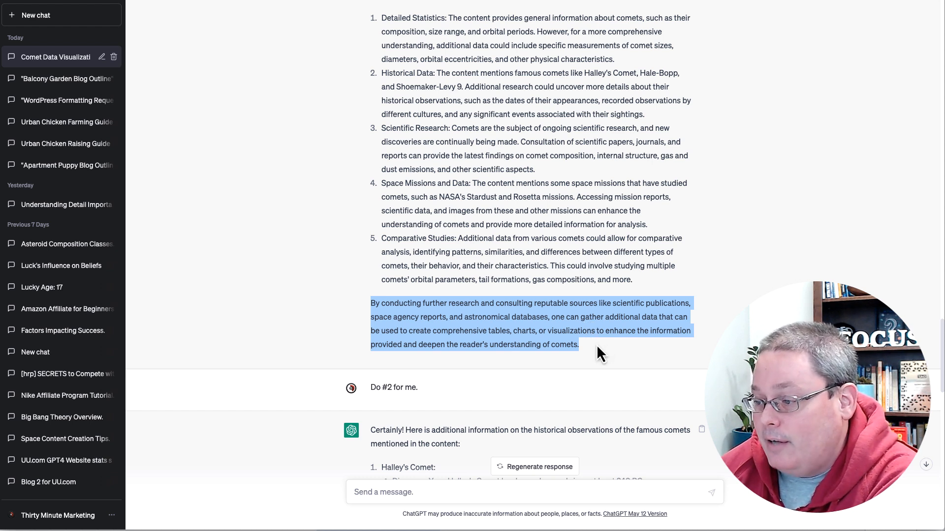
- Examine the Historical Data suggestion and the "Do #2 for me." prompt that requests it
scroll(596, 344, "up", 1)
left_click_drag(381, 112, 643, 156)
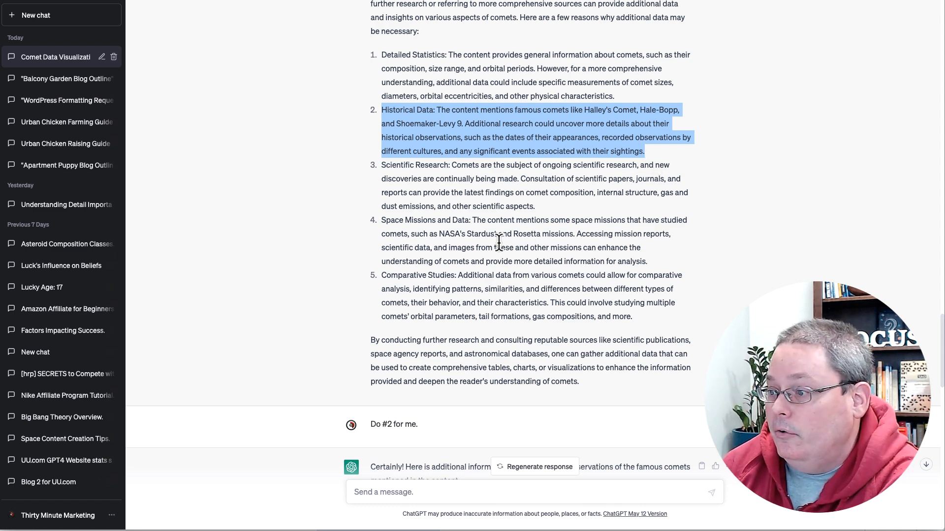
left_click_drag(421, 426, 367, 424)
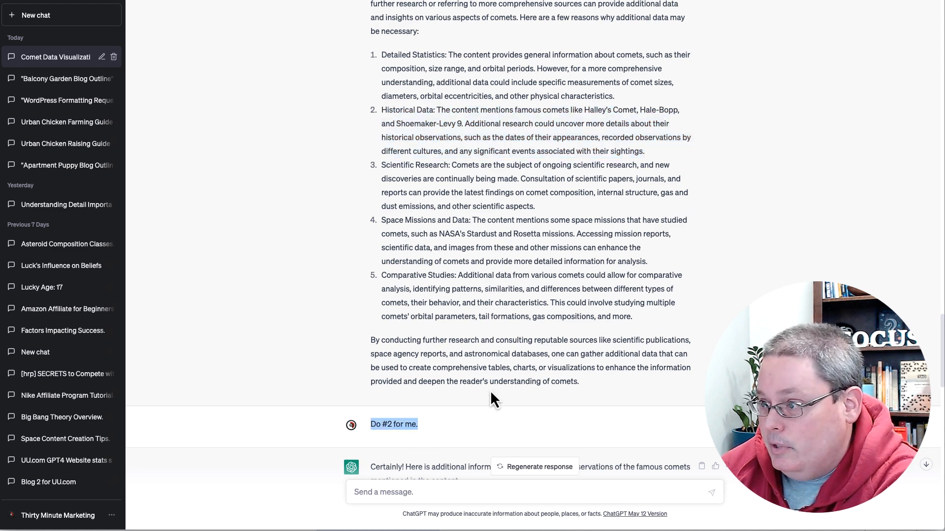
- Read the historical observations reply, focusing on the discovery year, notable appearances and significant events of Halley's Comet
scroll(487, 400, "down", 2)
scroll(488, 407, "down", 8)
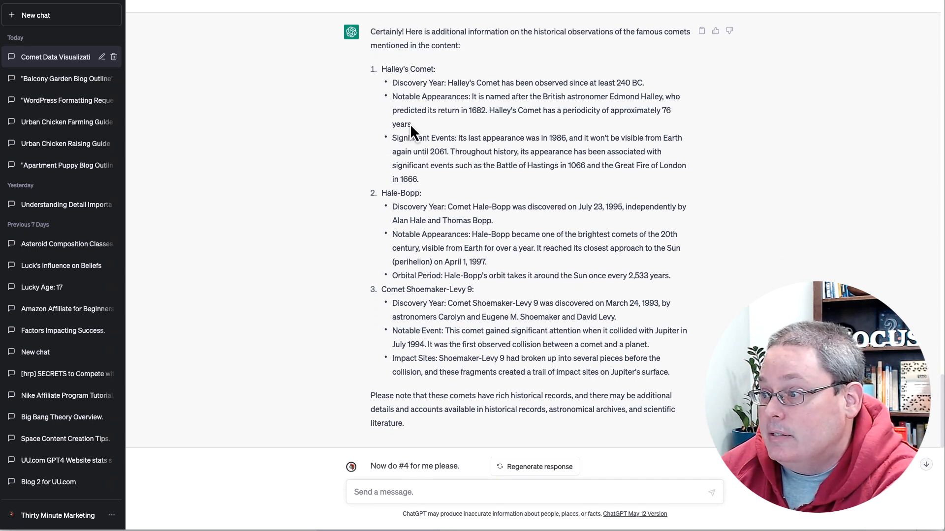
left_click_drag(393, 82, 449, 83)
left_click_drag(392, 97, 478, 96)
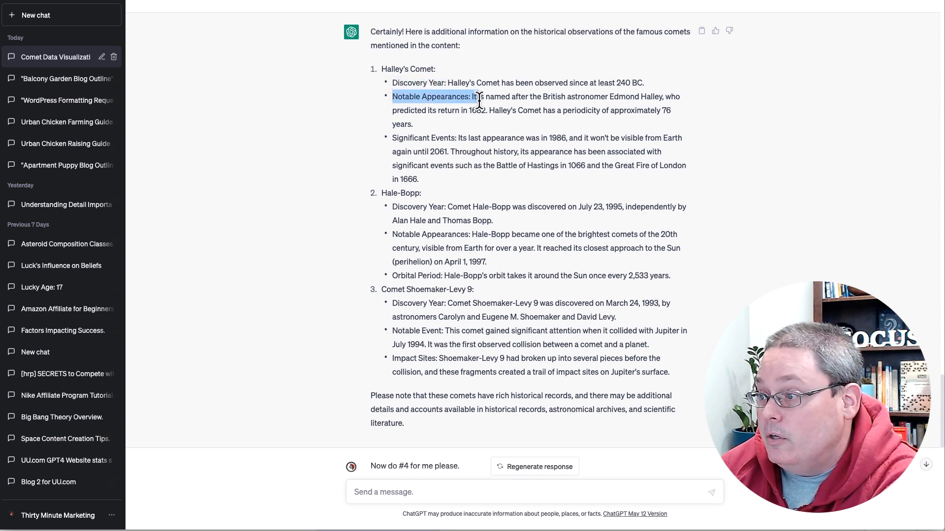
left_click_drag(392, 139, 456, 139)
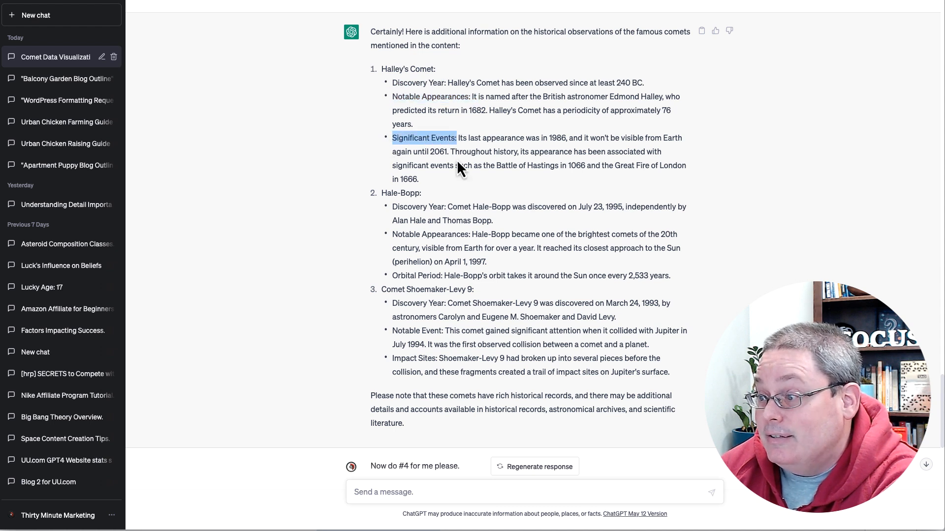
scroll(453, 214, "down", 3)
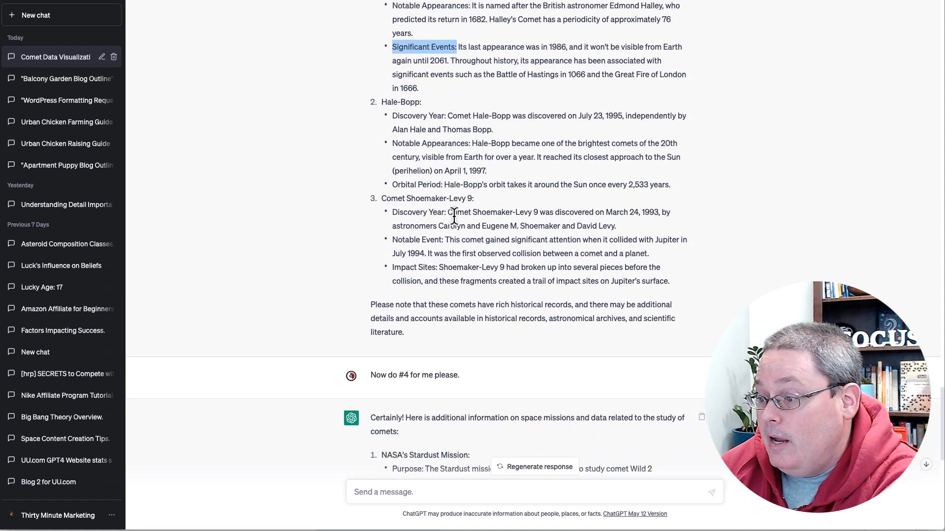
- Examine the historical reply's closing note and the "Now do #4 for me please." prompt, and look back at the numbered suggestions
left_click_drag(372, 267, 433, 303)
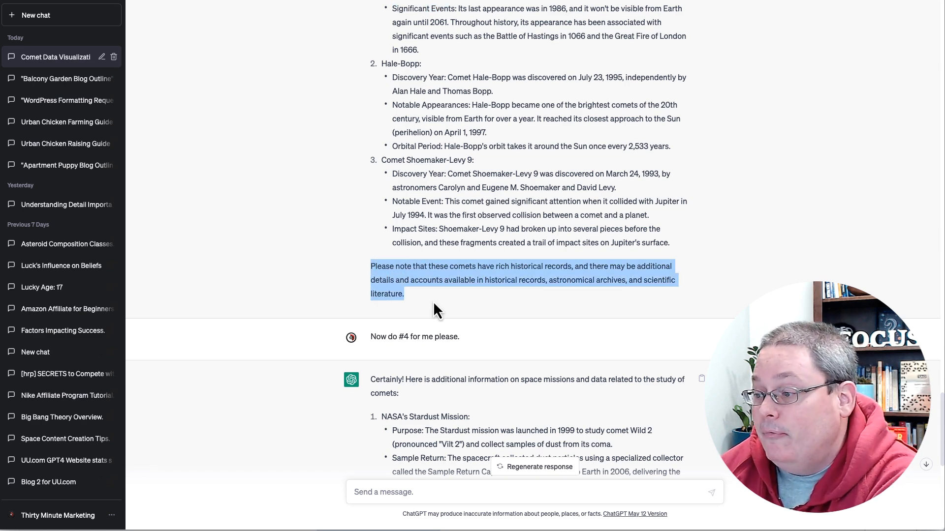
scroll(433, 301, "down", 1)
left_click_drag(371, 272, 459, 276)
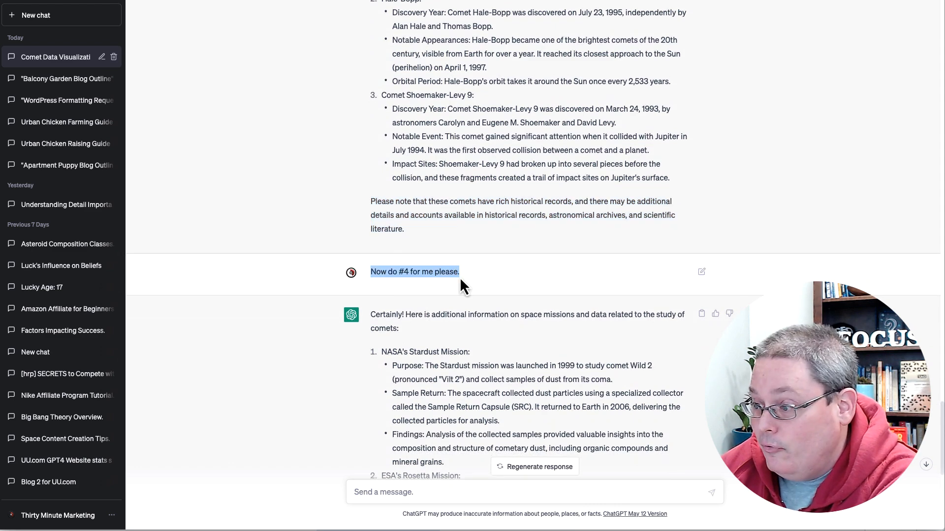
scroll(459, 277, "up", 8)
scroll(460, 279, "down", 1)
scroll(461, 280, "up", 2)
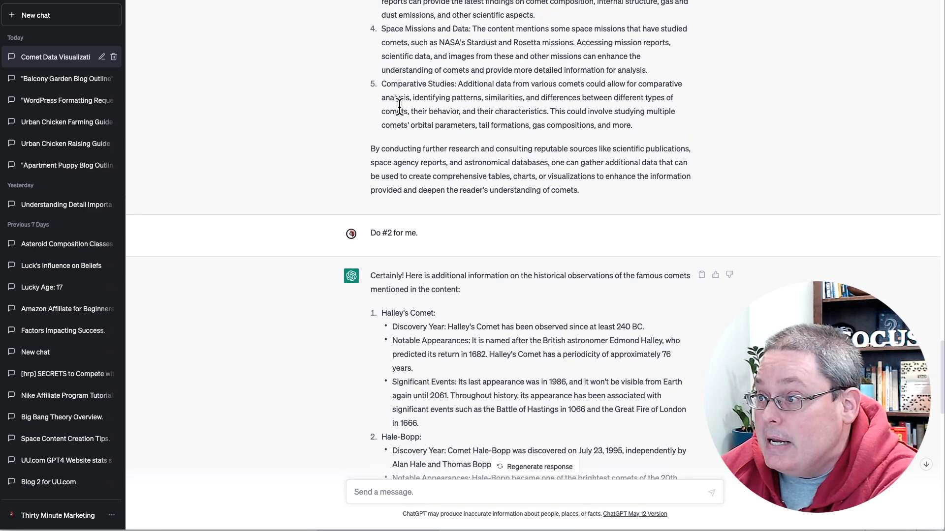
- Read the Space Missions and Data suggestion and the reply to "Now do #4 for me please.", focusing on the findings of NASA's Stardust Mission
scroll(460, 280, "down", 1)
left_click_drag(381, 46, 471, 48)
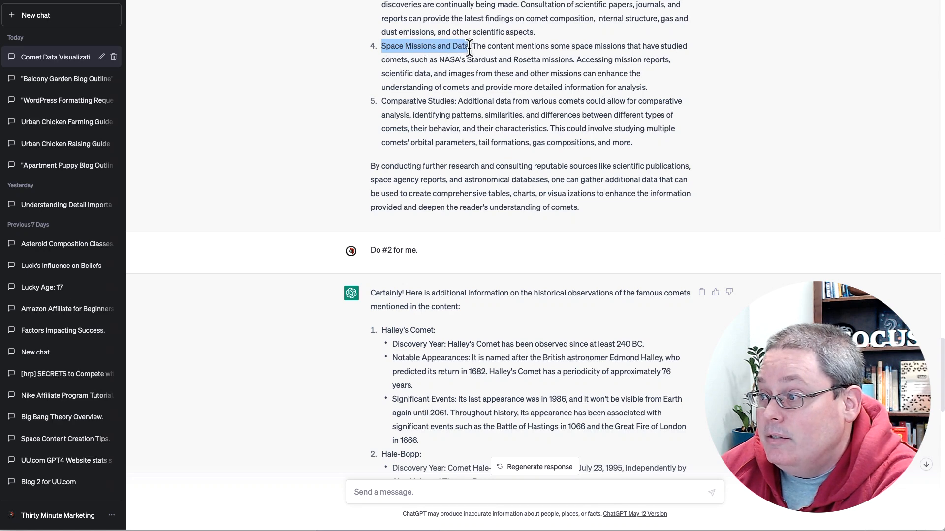
scroll(472, 197, "down", 8)
scroll(472, 227, "down", 4)
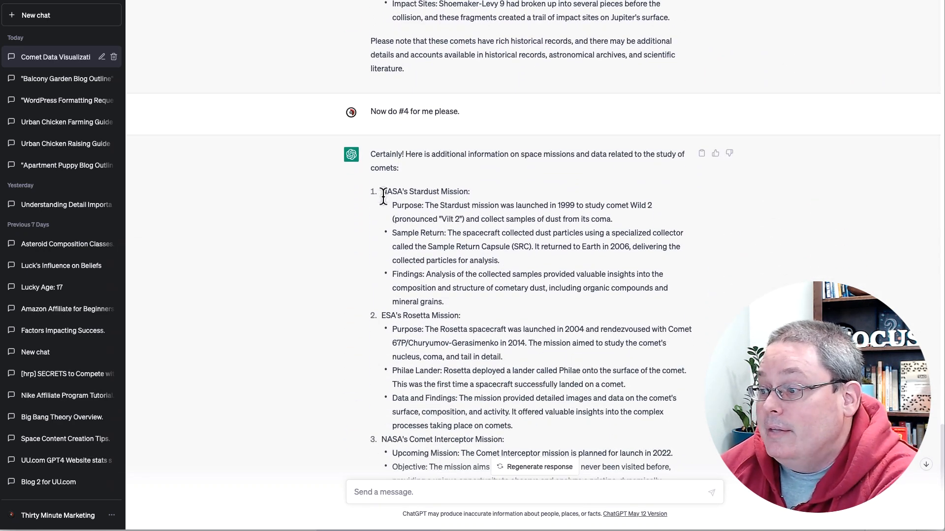
scroll(387, 194, "down", 1)
left_click_drag(388, 193, 444, 217)
left_click_drag(392, 257, 426, 255)
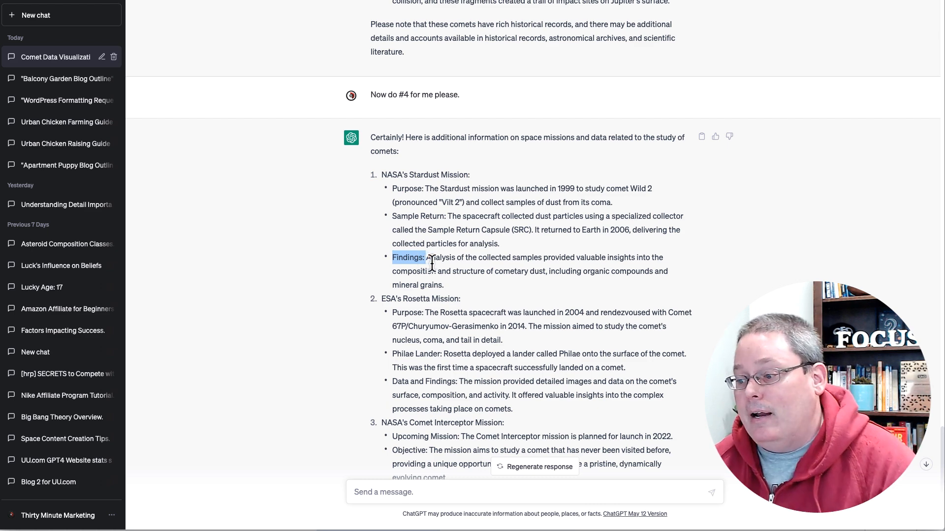
scroll(431, 266, "down", 5)
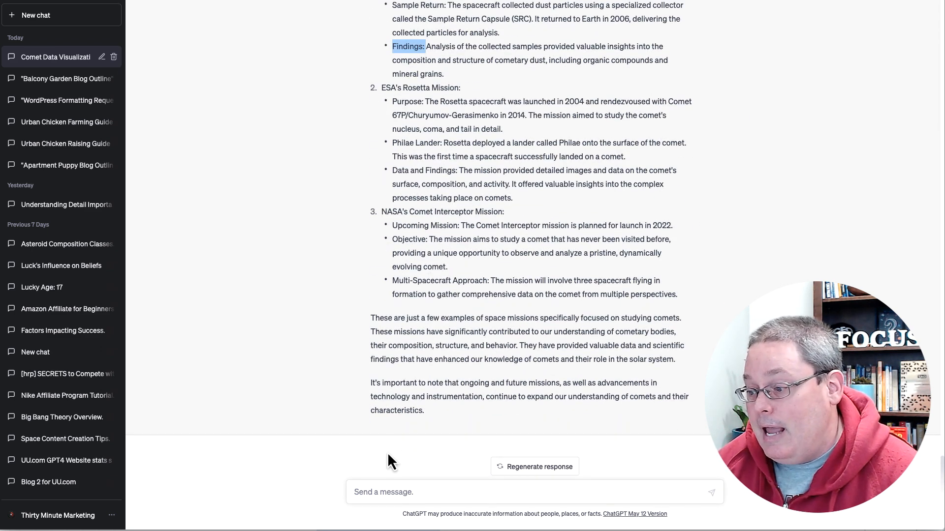
- Copy the saved "Table CSS & HTML Code Box" prompt from the Response Manager and insert it as the draft message
left_click(385, 492)
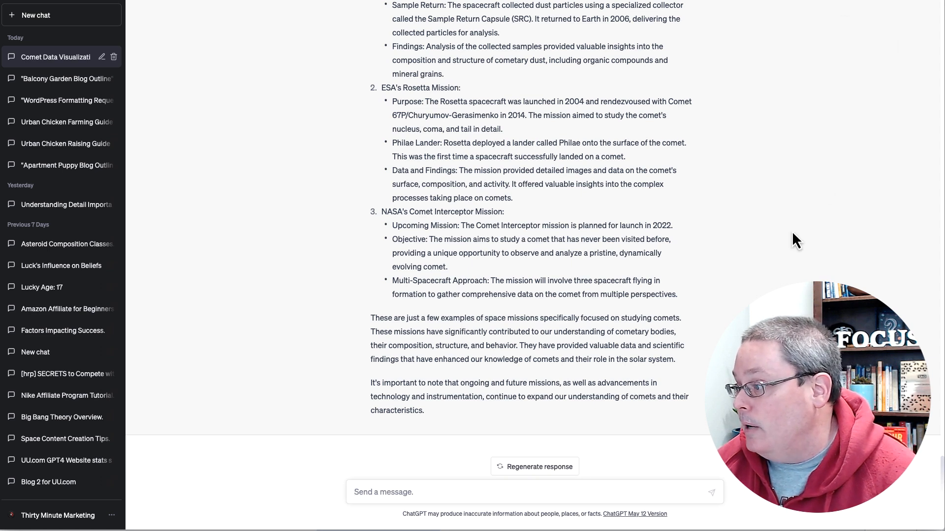
scroll(756, 185, "down", 3)
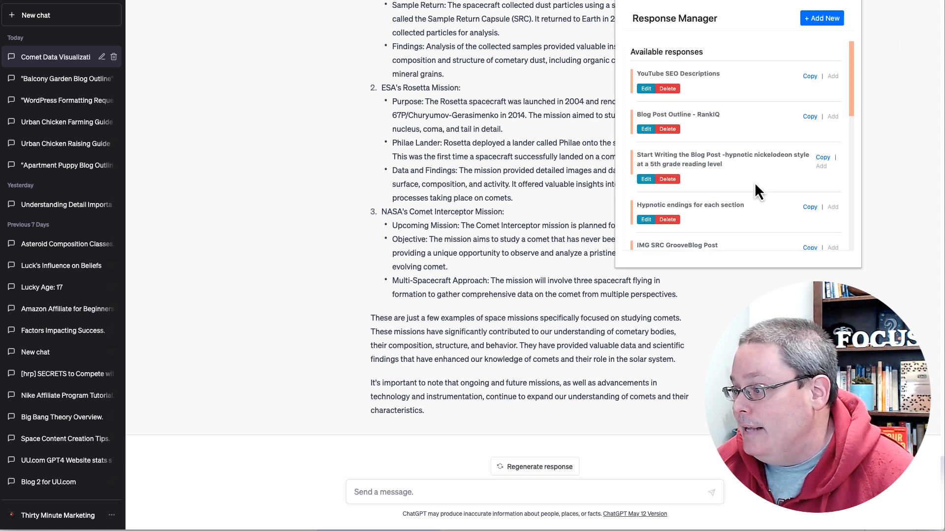
scroll(756, 185, "down", 5)
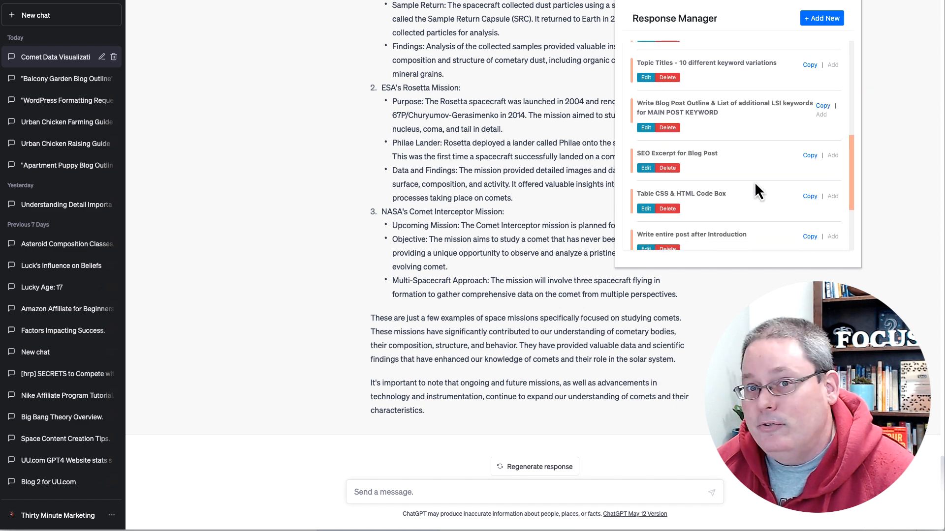
scroll(740, 168, "down", 1)
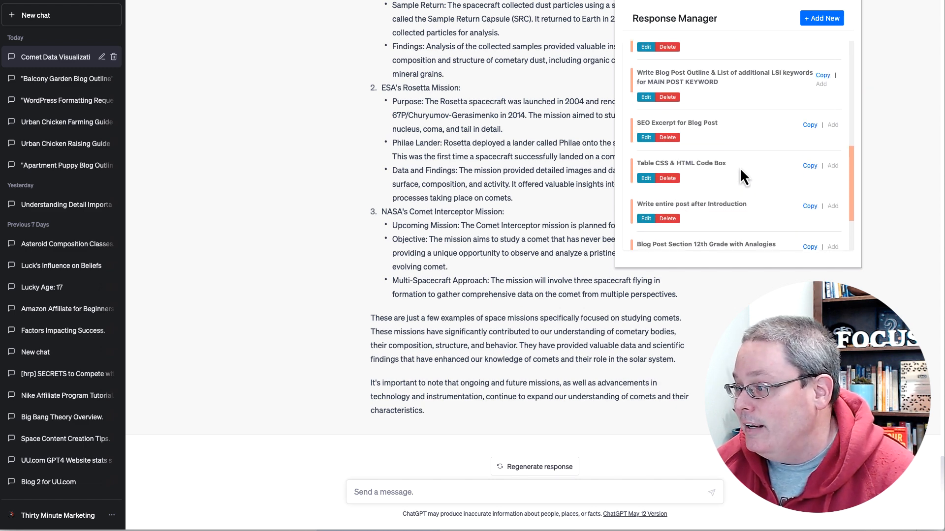
left_click(808, 161)
left_click(387, 492)
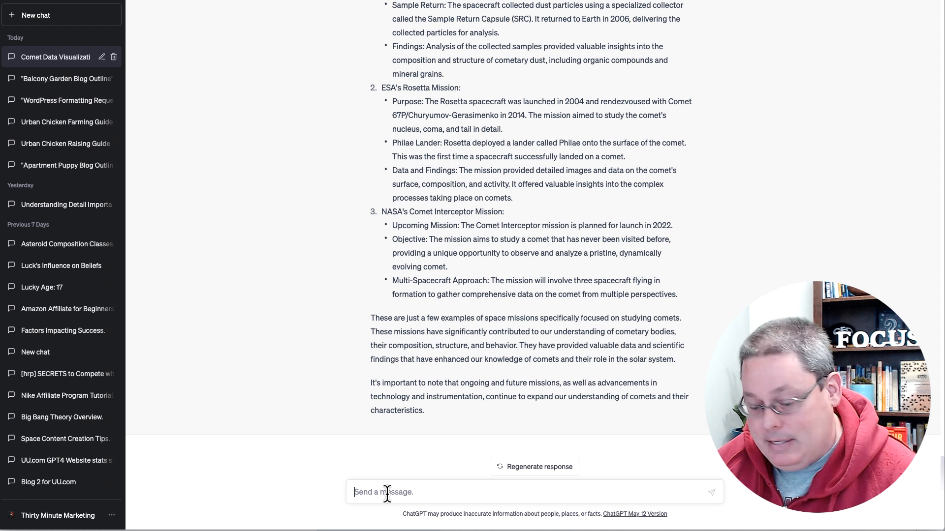
key("ctrl+v")
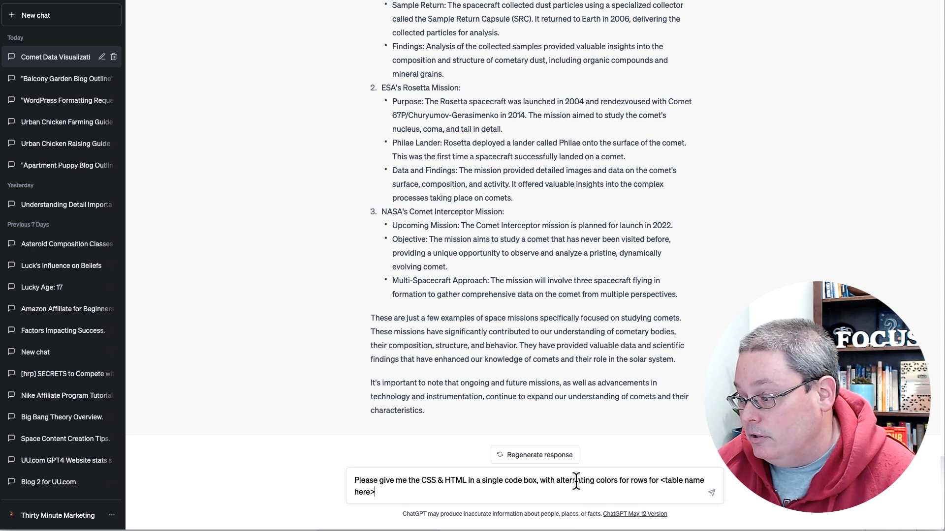
- Look through the saved prompts available in the Response Manager
scroll(465, 327, "up", 2)
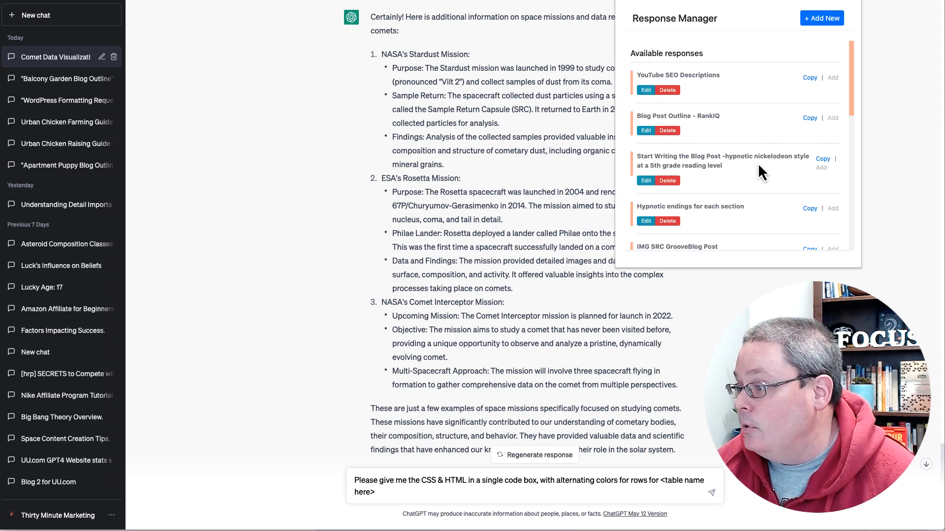
scroll(745, 178, "down", 4)
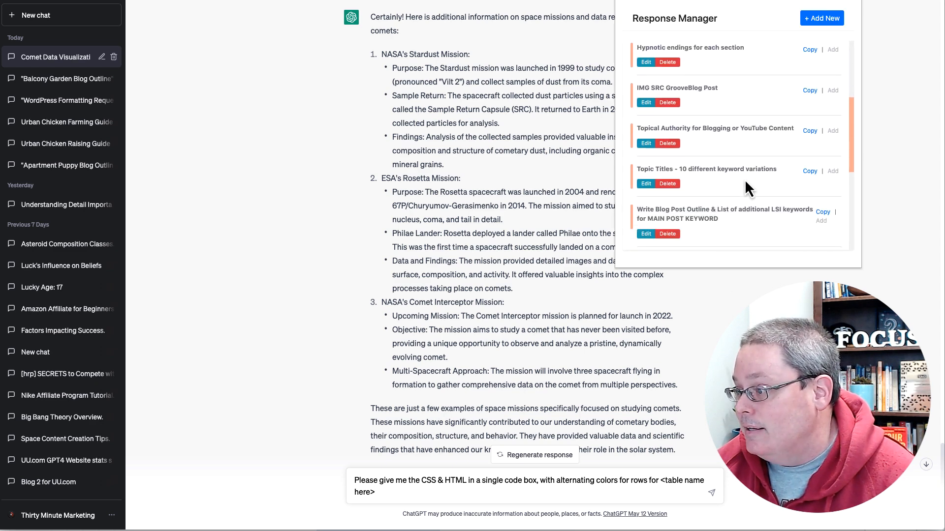
scroll(745, 181, "down", 2)
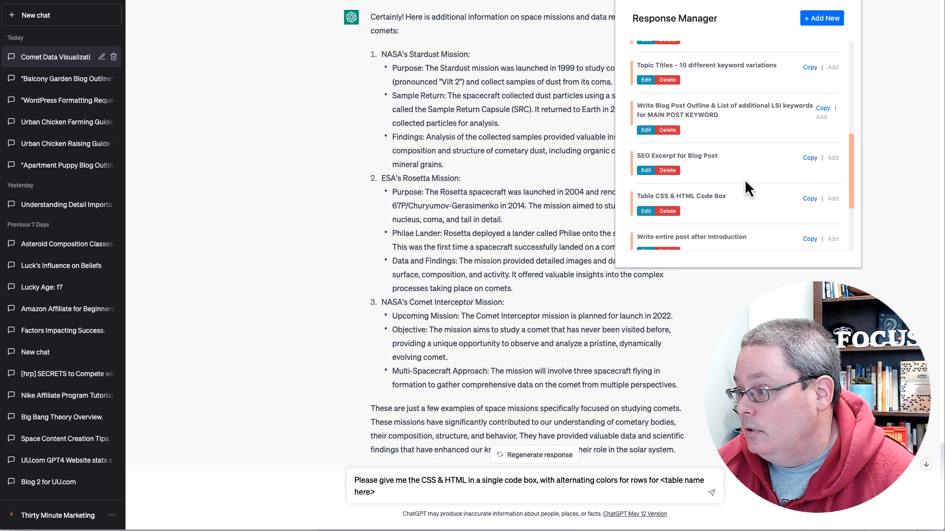
scroll(745, 181, "down", 1)
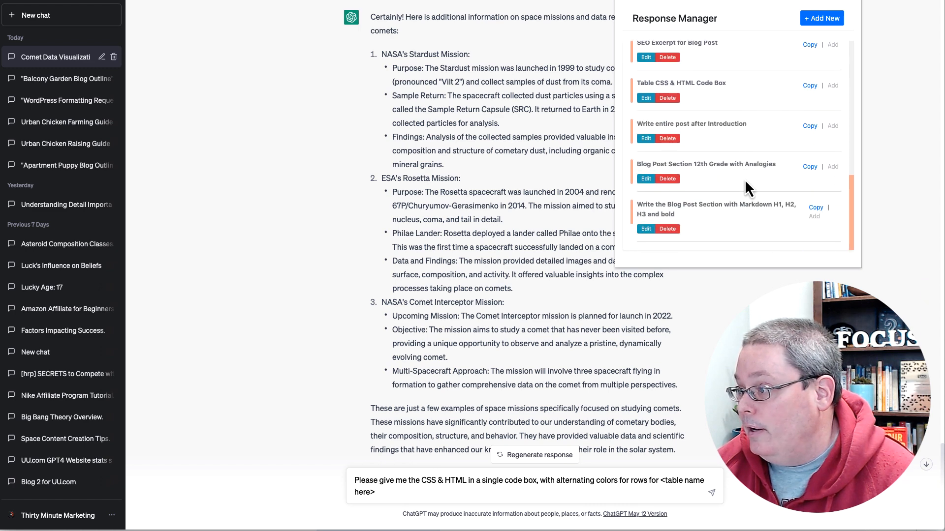
scroll(744, 181, "up", 3)
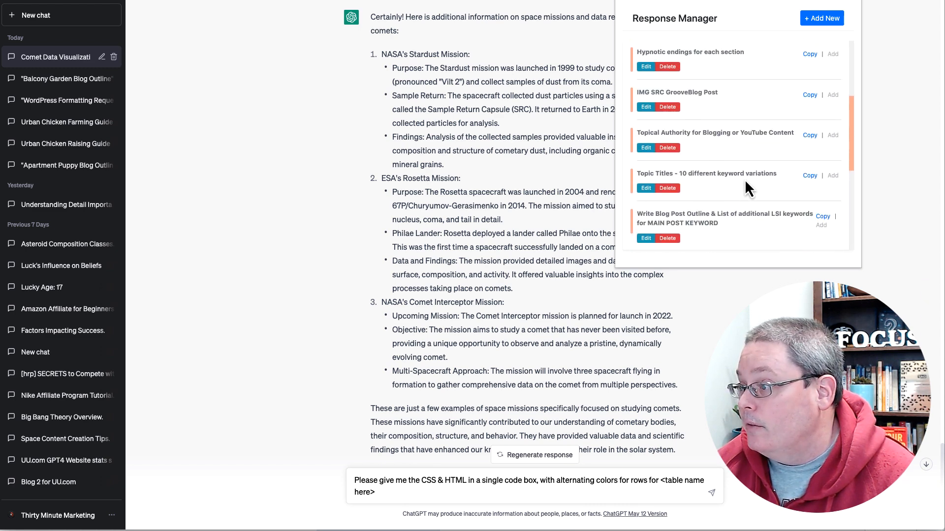
scroll(744, 181, "up", 3)
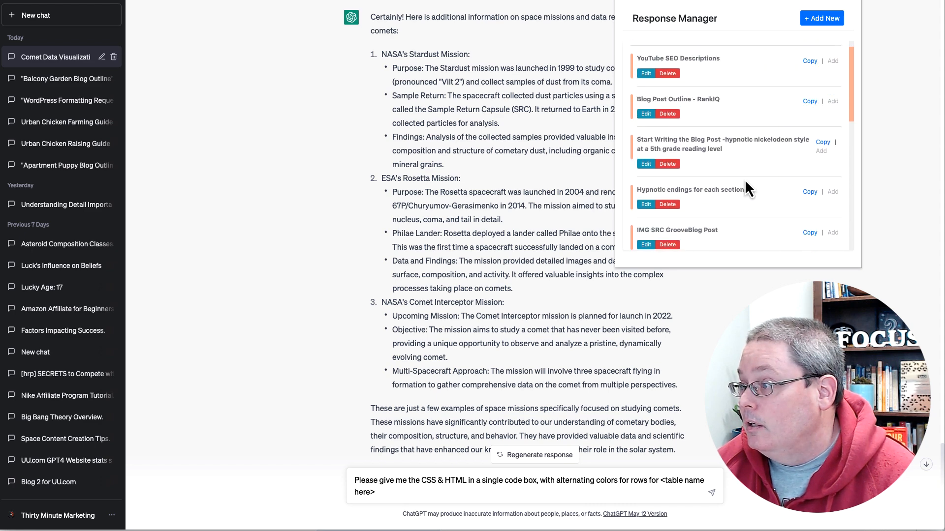
scroll(735, 152, "down", 2)
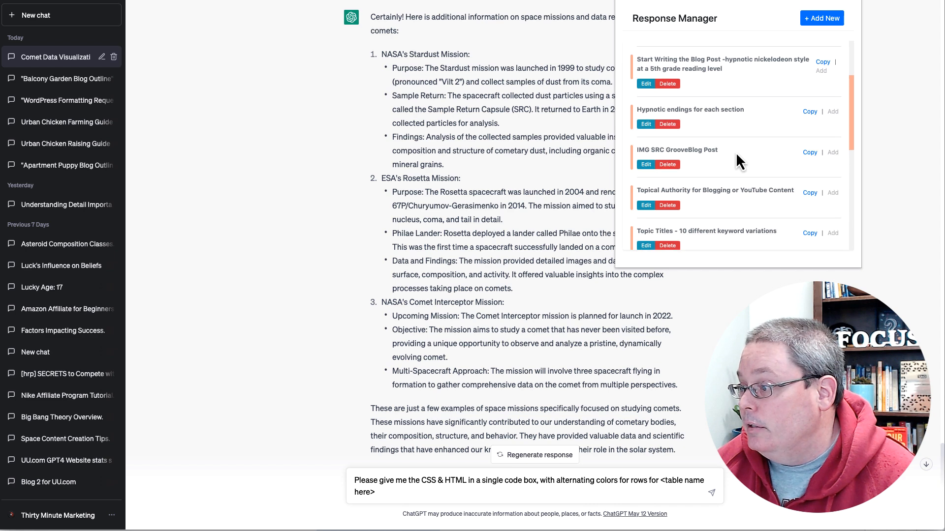
scroll(736, 152, "down", 1)
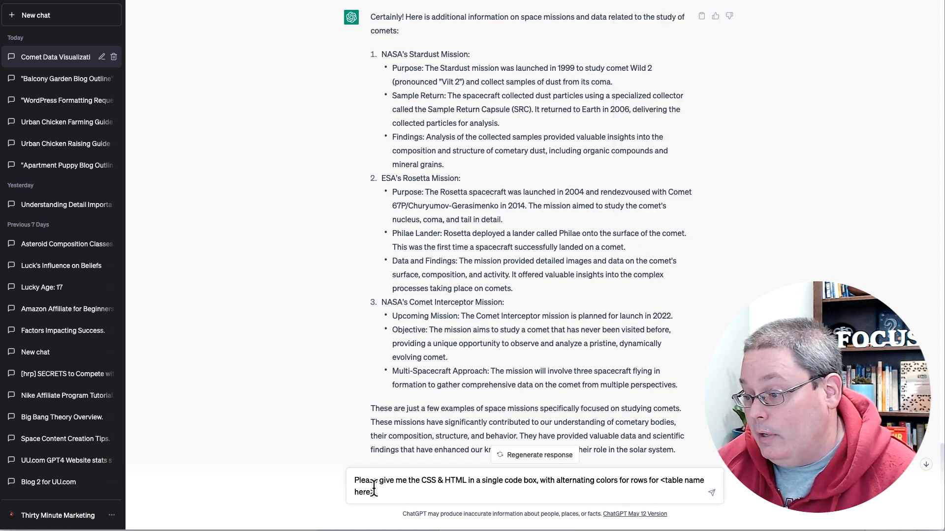
- Replace the draft with "Please generate the table for the information in #2", send it, and highlight the notes below the resulting table
left_click_drag(356, 482, 405, 488)
key("ctrl+c")
type("Plea")
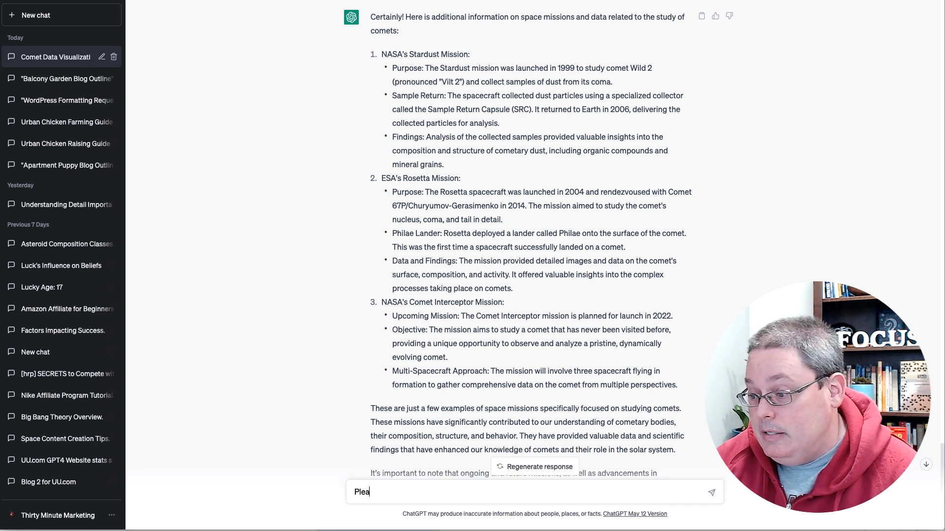
type("se gen")
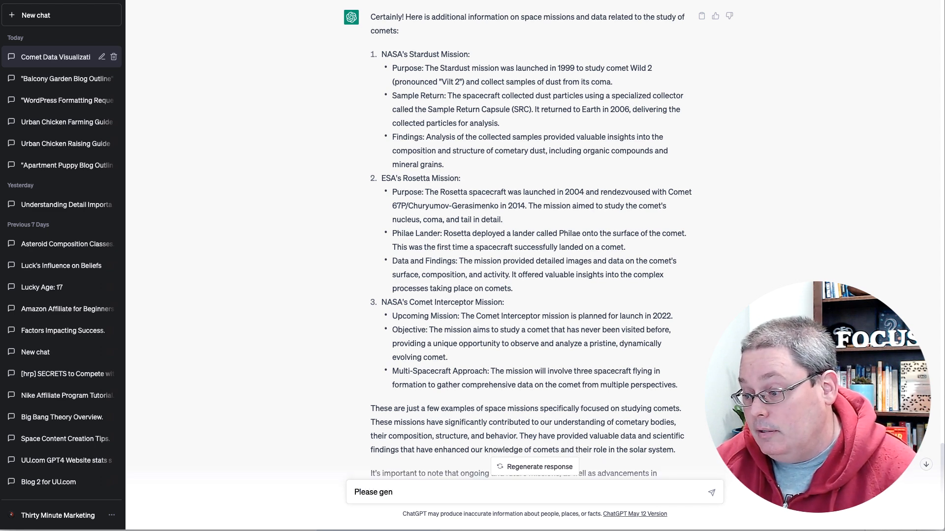
type("erate the table for the information in #2")
scroll(524, 89, "down", 2)
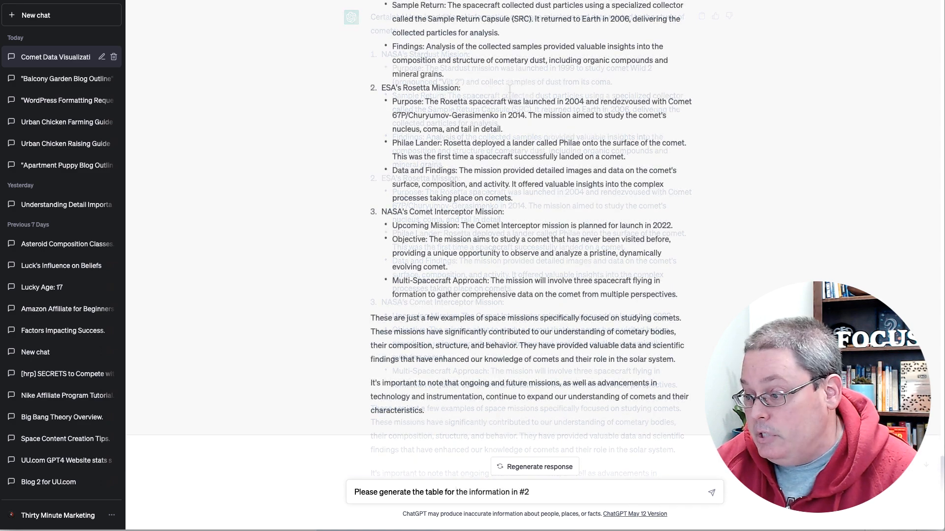
key("Return")
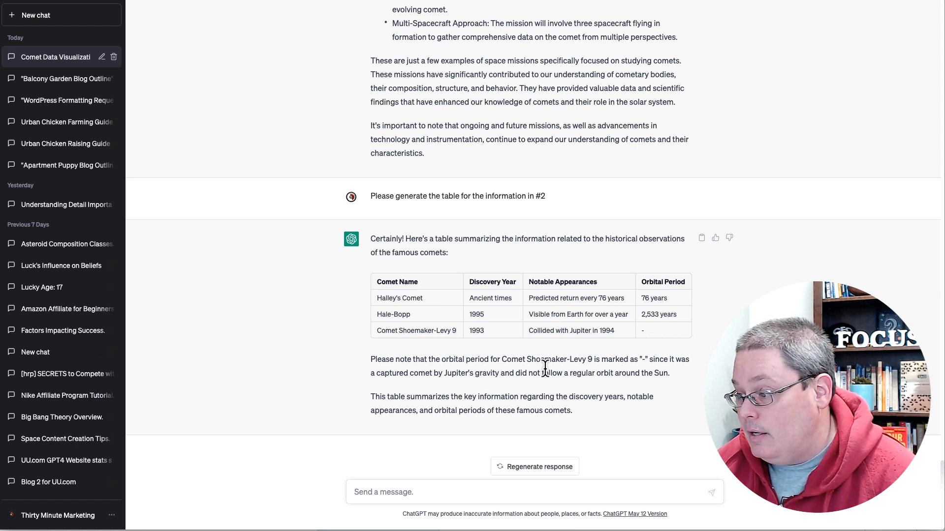
left_click_drag(370, 360, 690, 410)
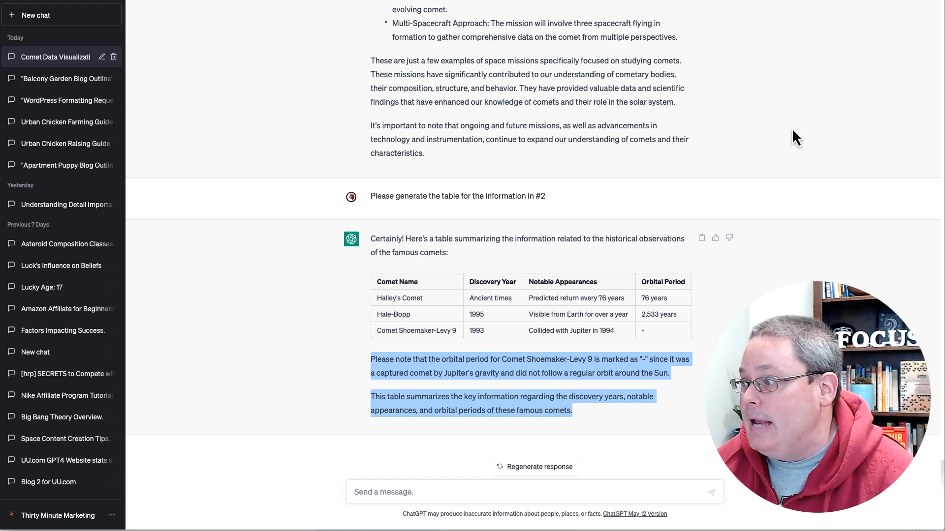
- Copy the saved "Table CSS & HTML Code Box" prompt from the Response Manager into the empty message box
left_click(857, 5)
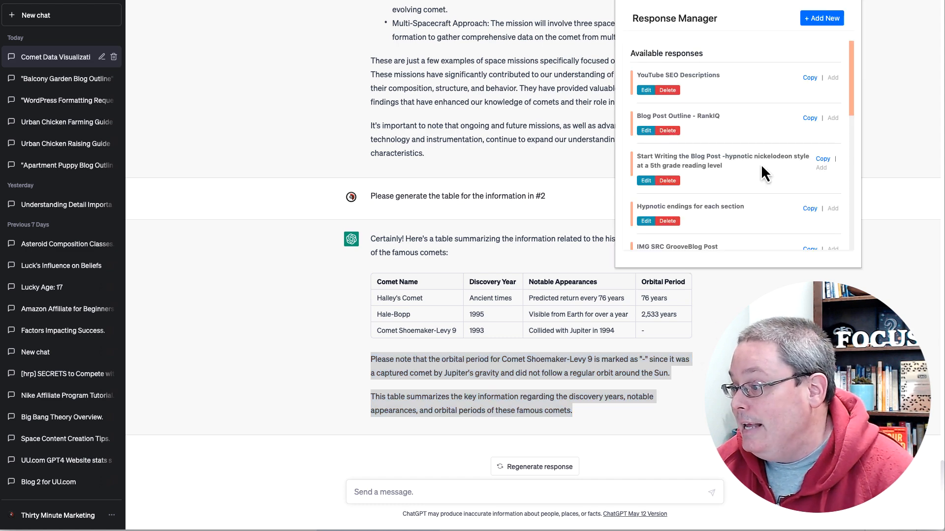
scroll(754, 169, "down", 10)
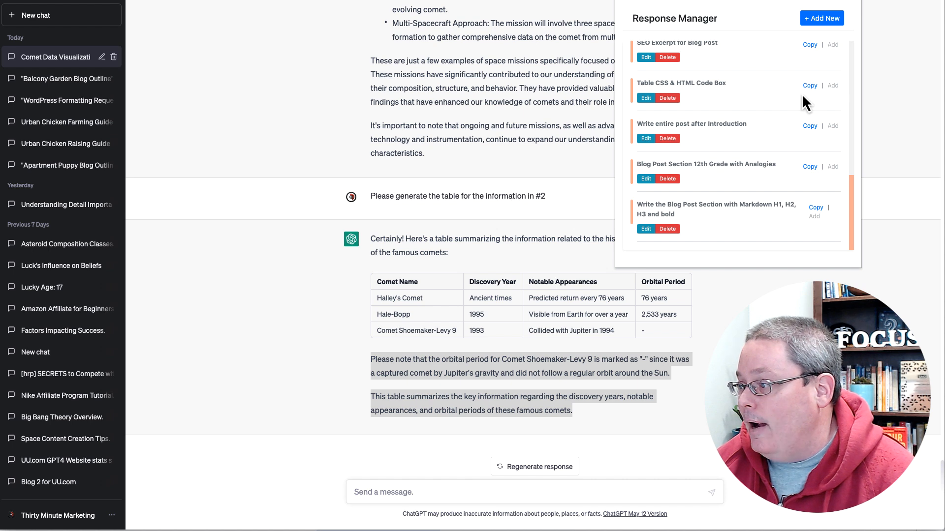
left_click(810, 86)
left_click(376, 492)
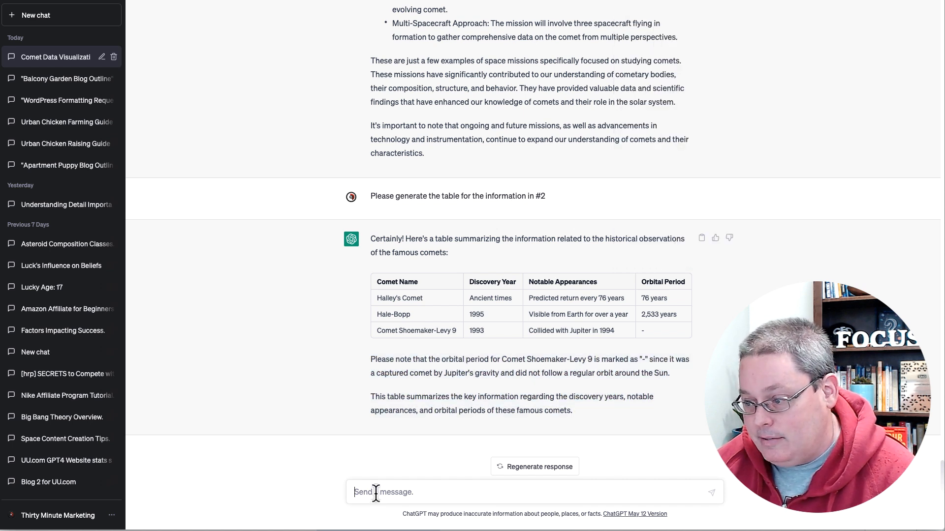
key("ctrl+v")
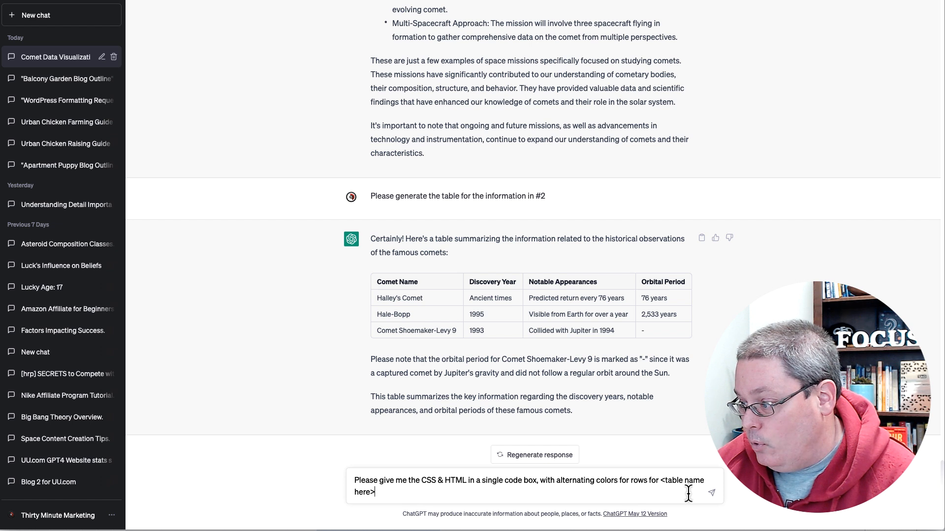
- Replace the "<table name here>" placeholder with "the table you just created." and send the prompt
left_click_drag(661, 482, 375, 493)
type("the ")
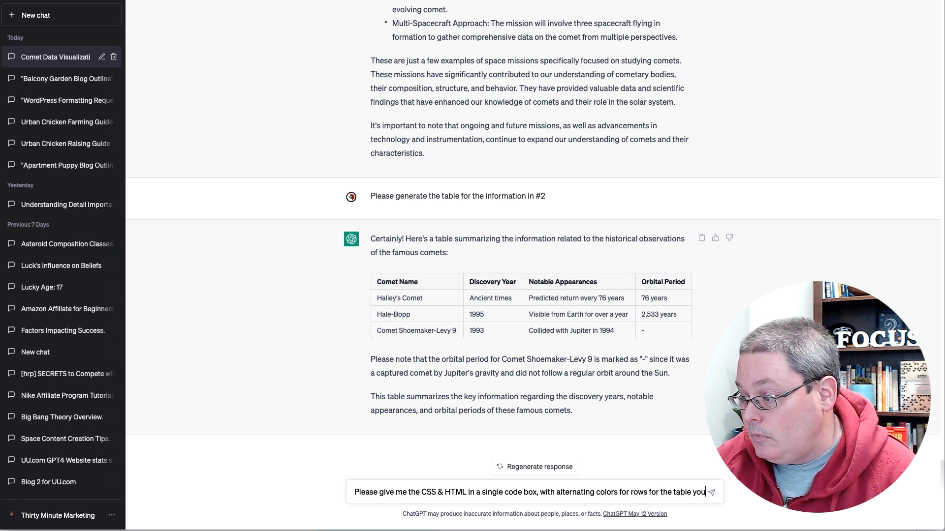
type("u jsut")
type(" created.")
key("Return")
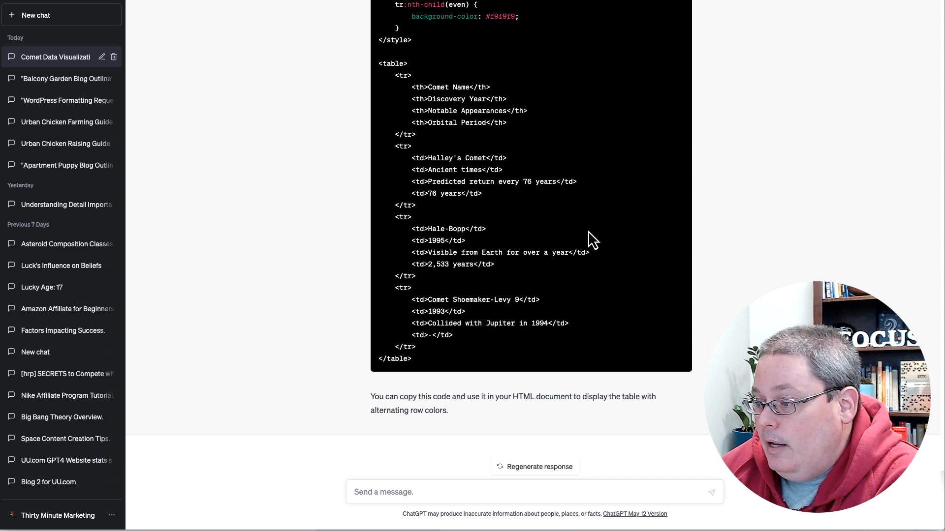
- Copy the generated table code, switch to the comet post editor, and embed it as HTML after the concluding paragraph
scroll(578, 255, "up", 6)
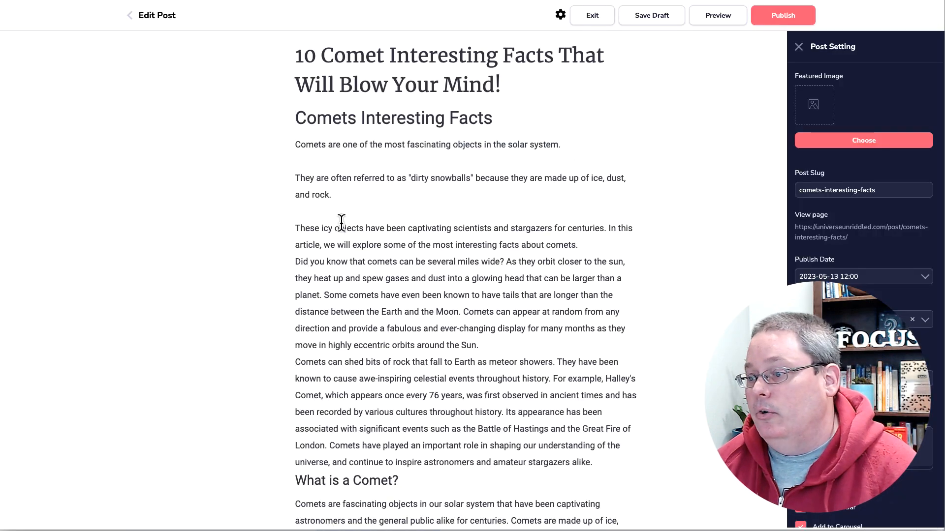
scroll(447, 255, "down", 20)
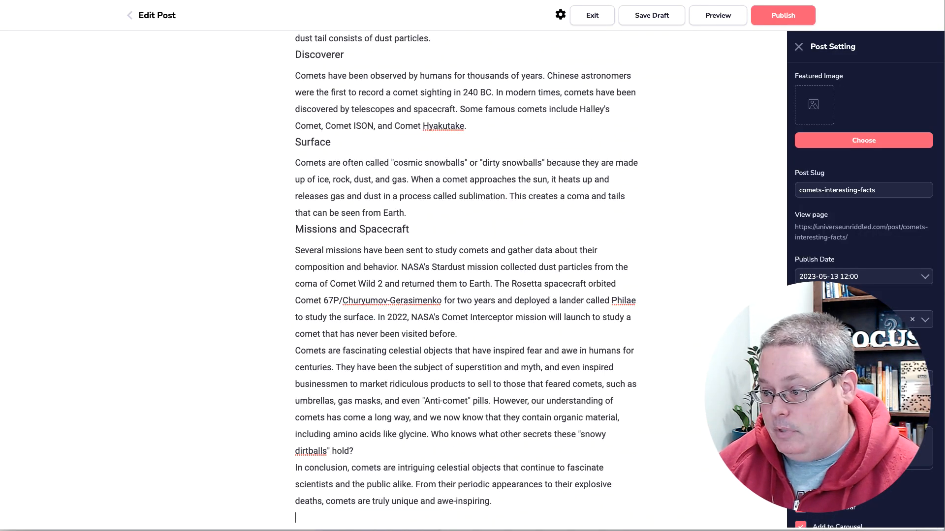
scroll(290, 504, "down", 1)
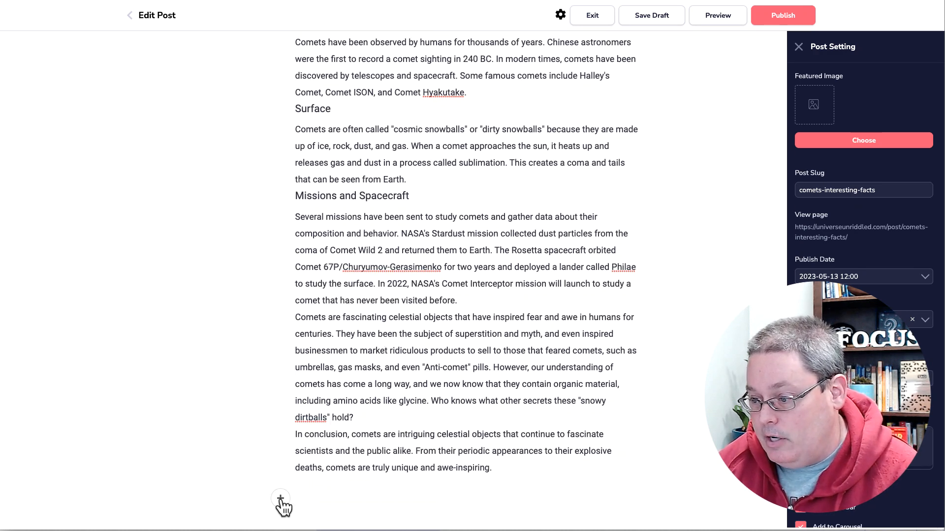
left_click(355, 504)
left_click(384, 264)
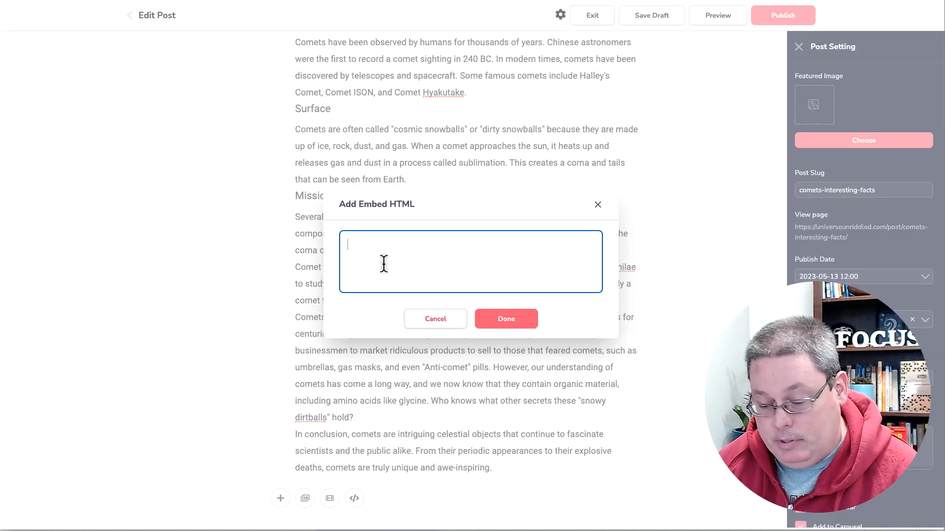
key("ctrl+v")
left_click(511, 324)
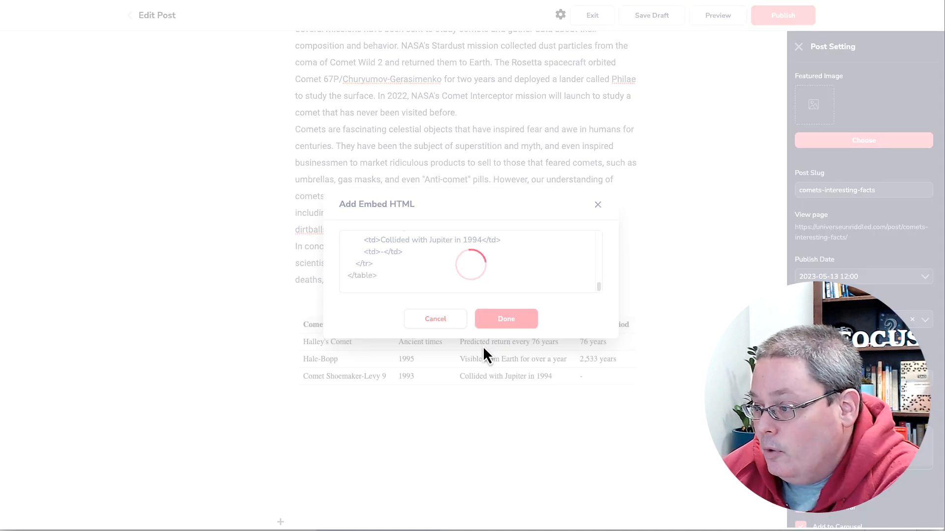